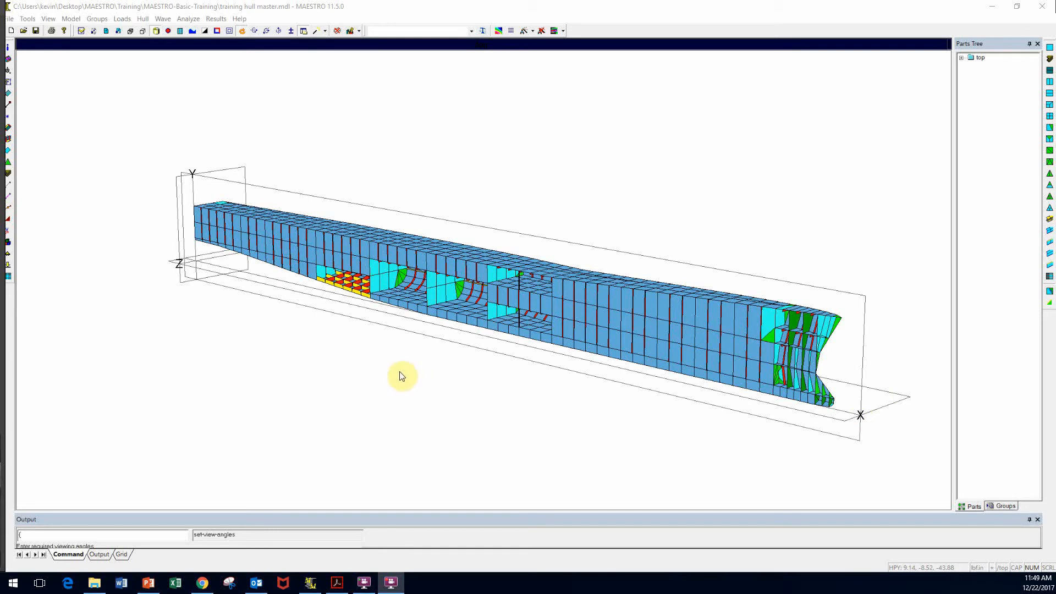
Step: Expand the hull and its sub3 fr100-300 branch in the parts tree and widen the tree to show full module names
click(961, 58)
click(971, 66)
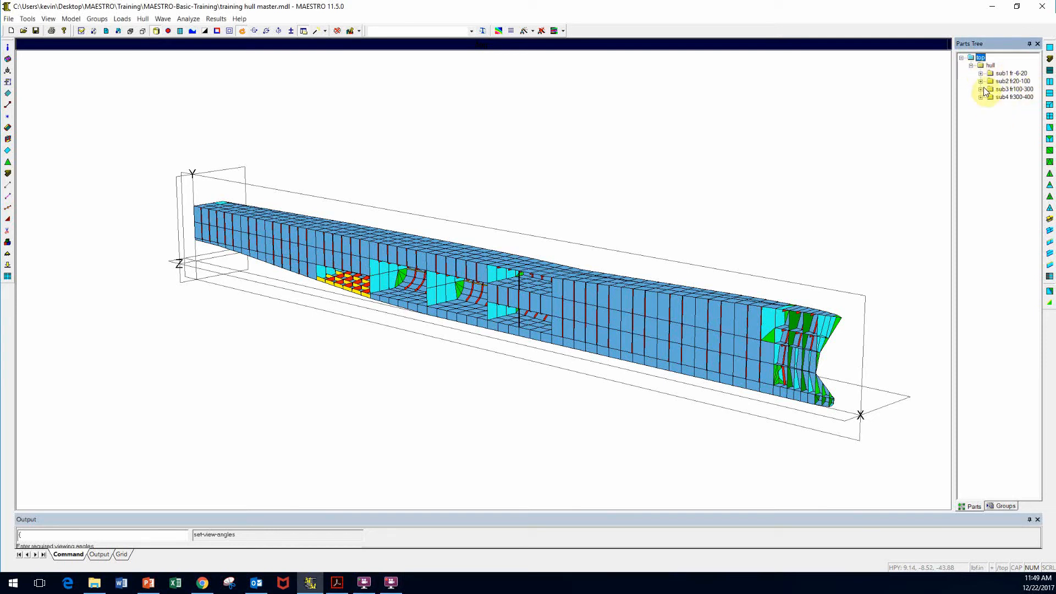
click(981, 89)
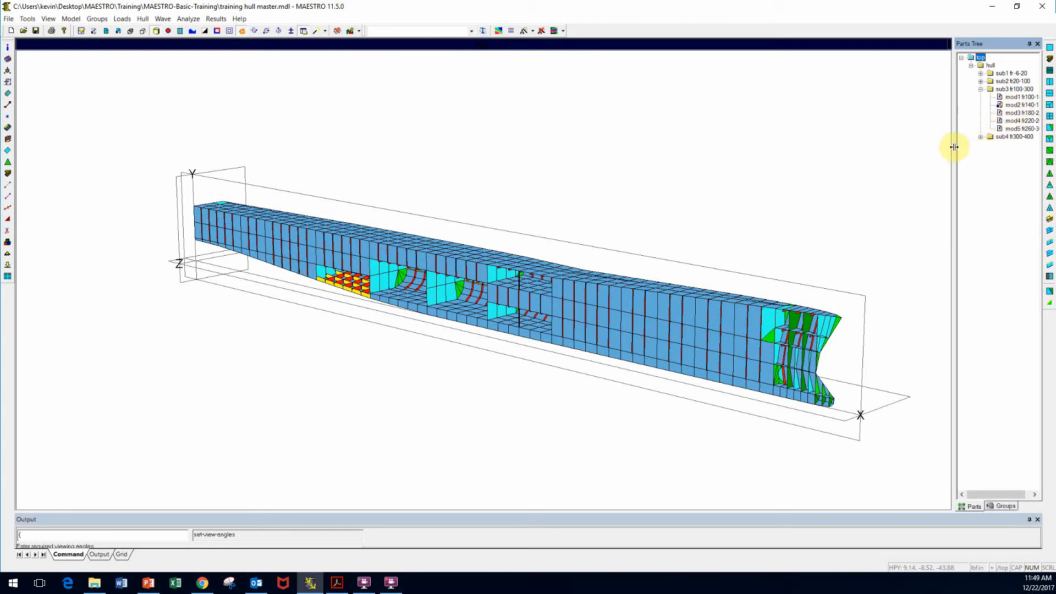
click(912, 144)
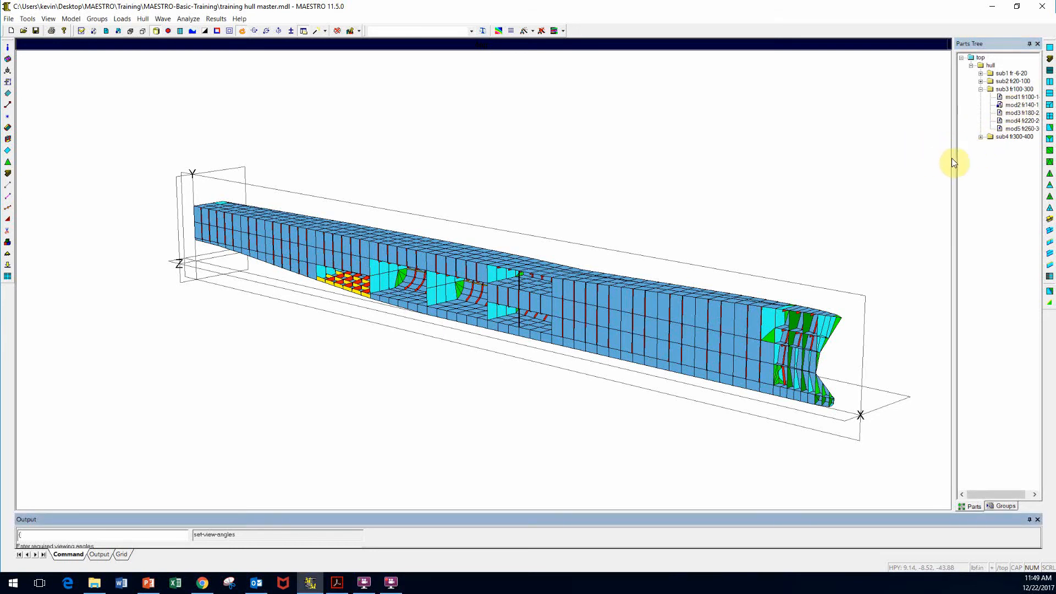
drag(953, 161, 913, 156)
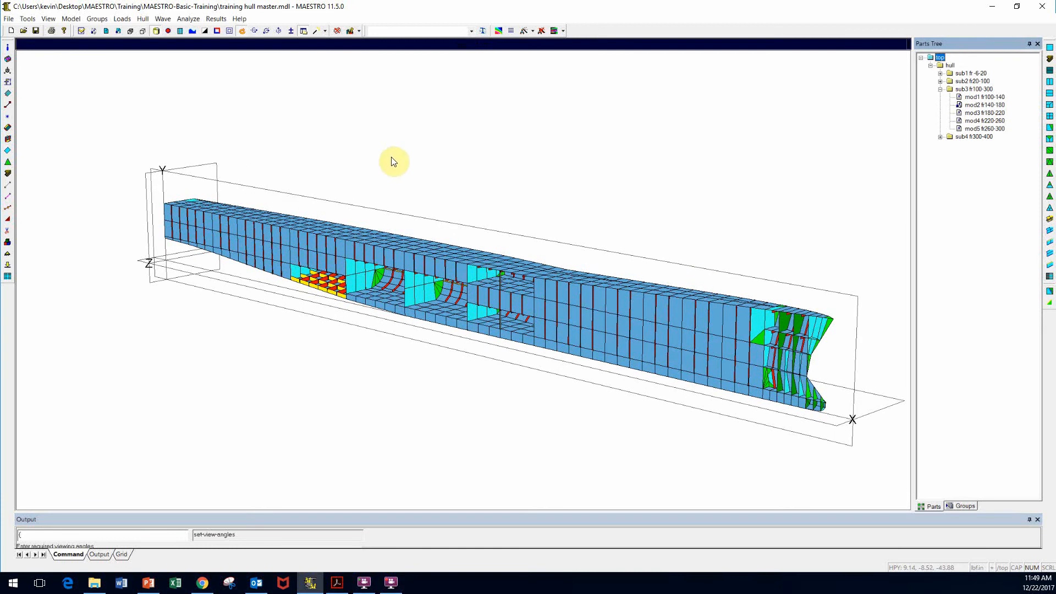
Step: Isolate module mod2 fr140-180 in the model view and orbit it to see its decks and transverse bulkhead
click(410, 33)
click(509, 307)
drag(598, 327, 378, 329)
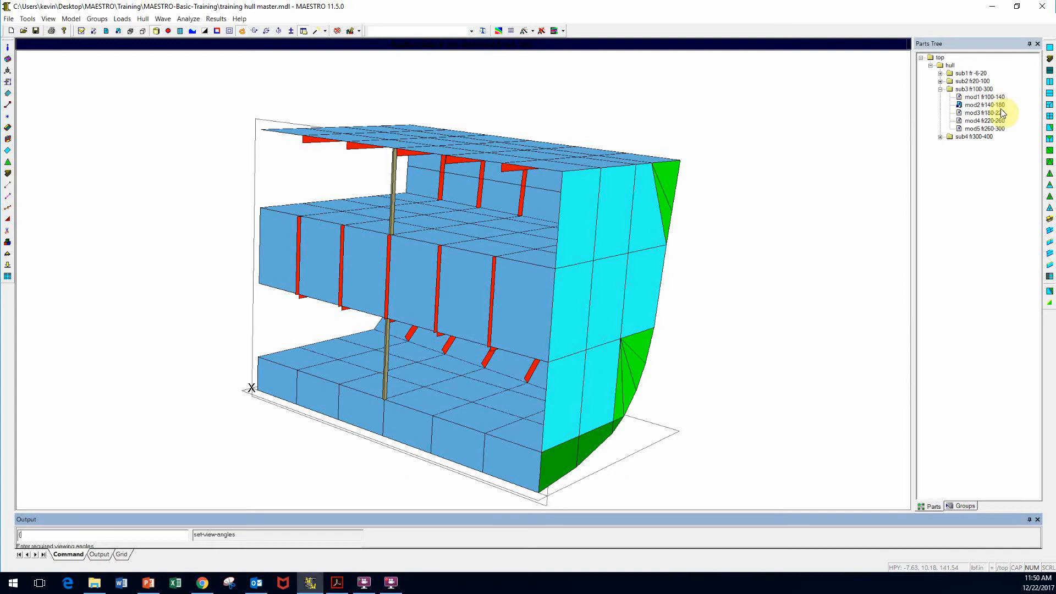
drag(649, 219, 270, 186)
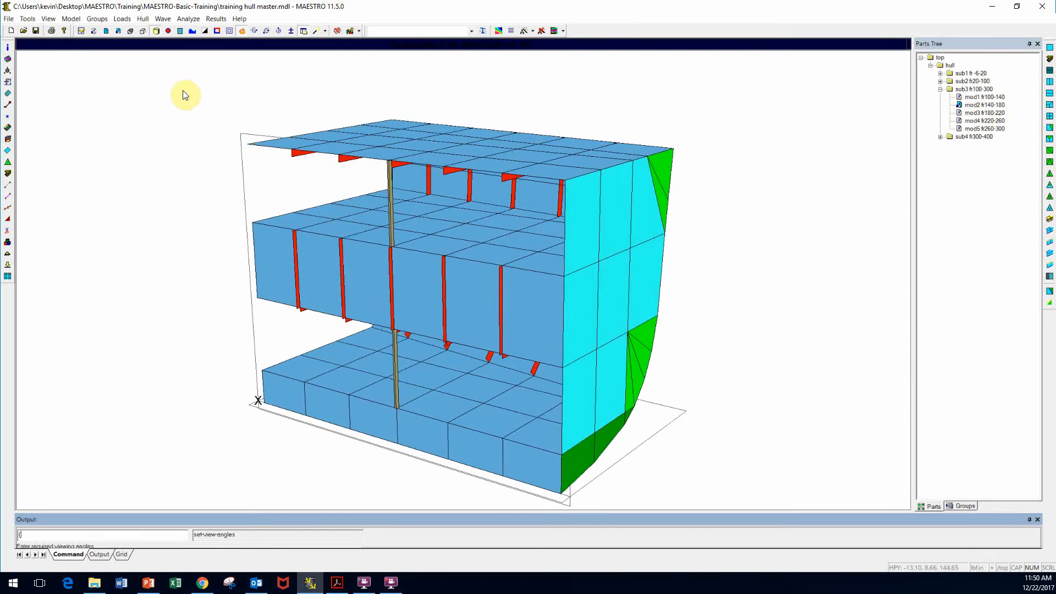
Step: Show the node markers, open the Reference Points dialog clear of the module, and load the keel line's endpoint 1
click(167, 30)
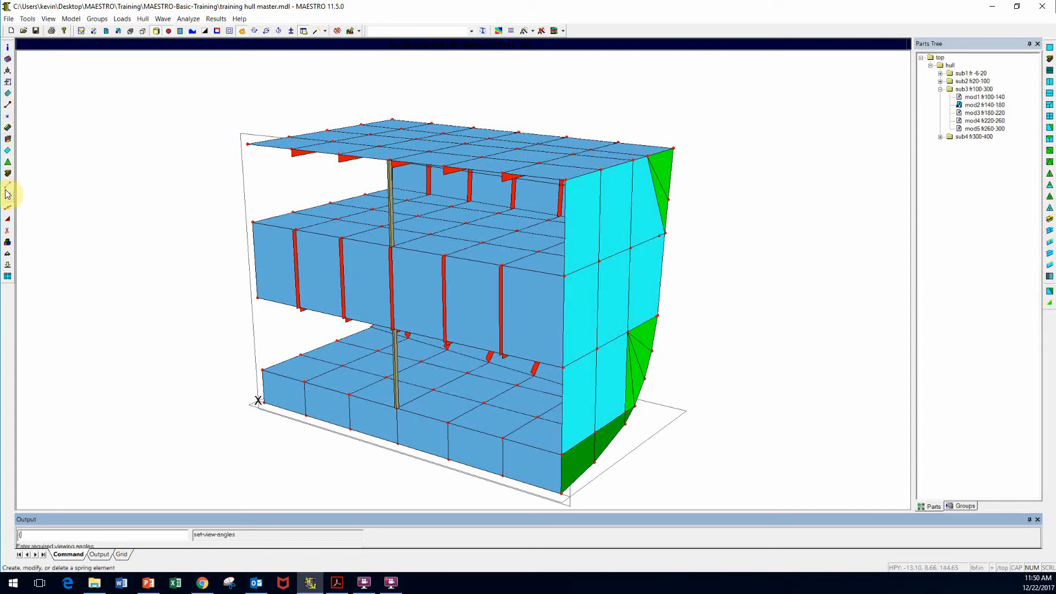
click(8, 106)
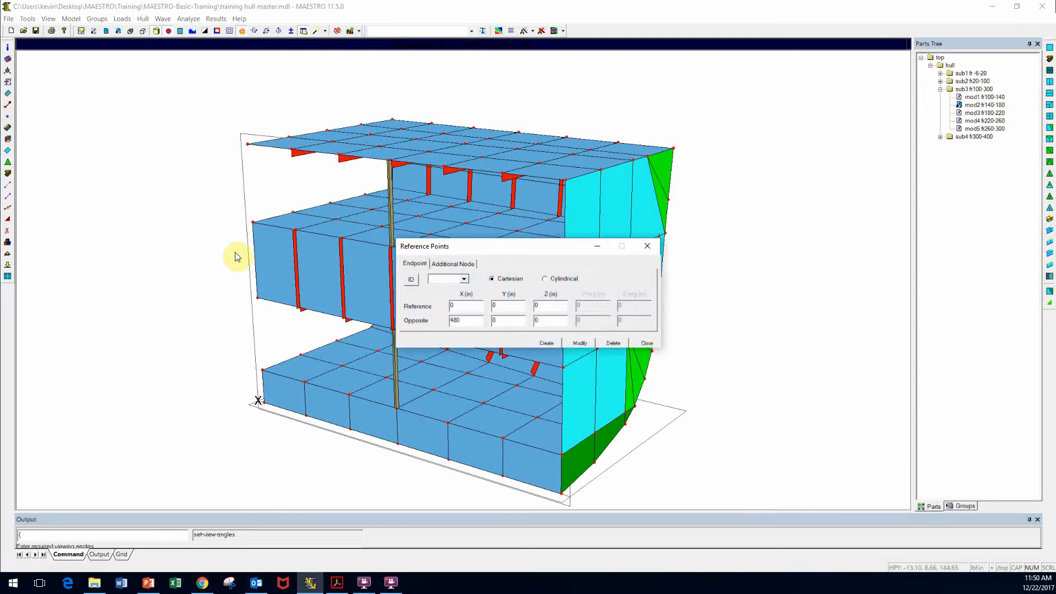
drag(472, 254, 746, 240)
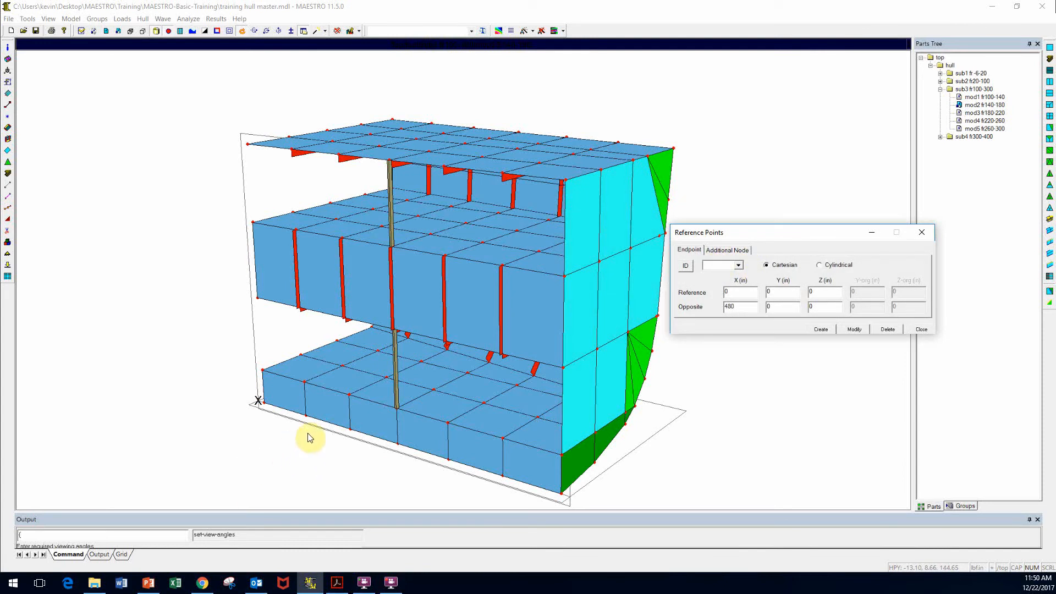
click(320, 420)
click(662, 521)
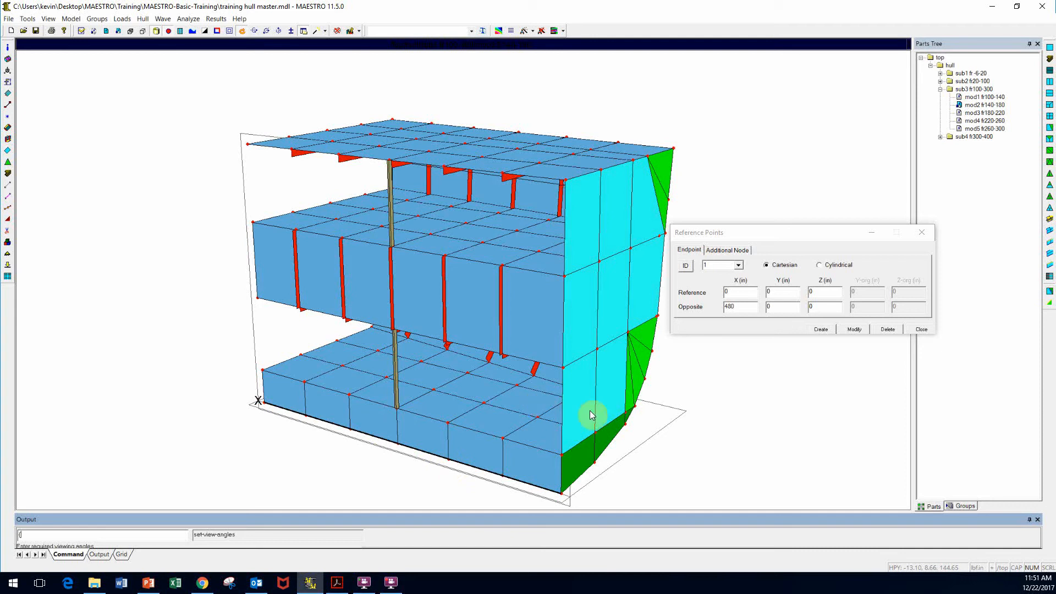
Step: Select endpoint 6 along the outer edge of the upper deck and modify its opposite-end Y coordinate to 400 in
click(719, 266)
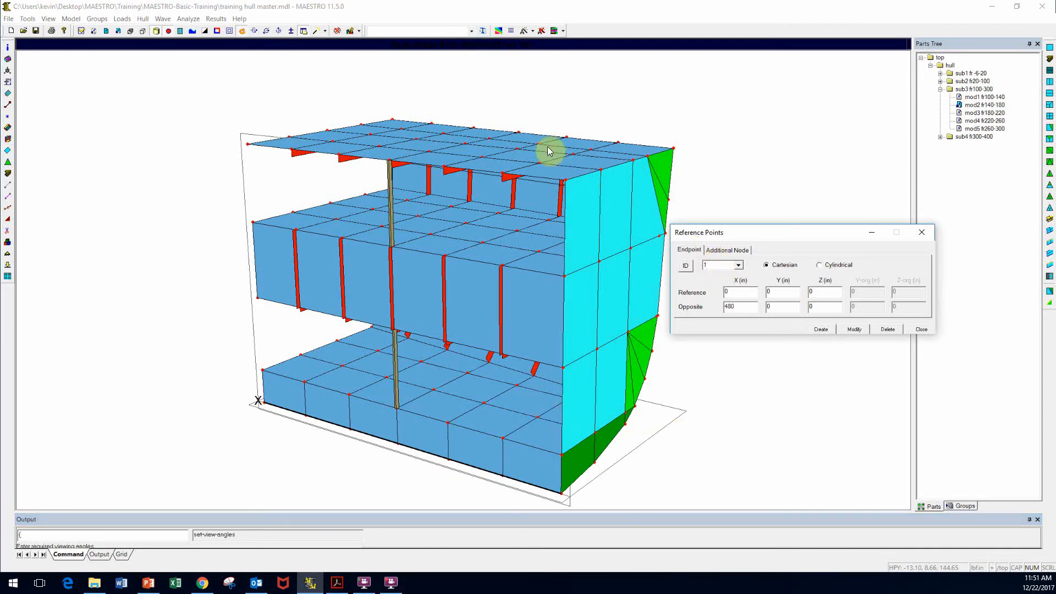
click(535, 134)
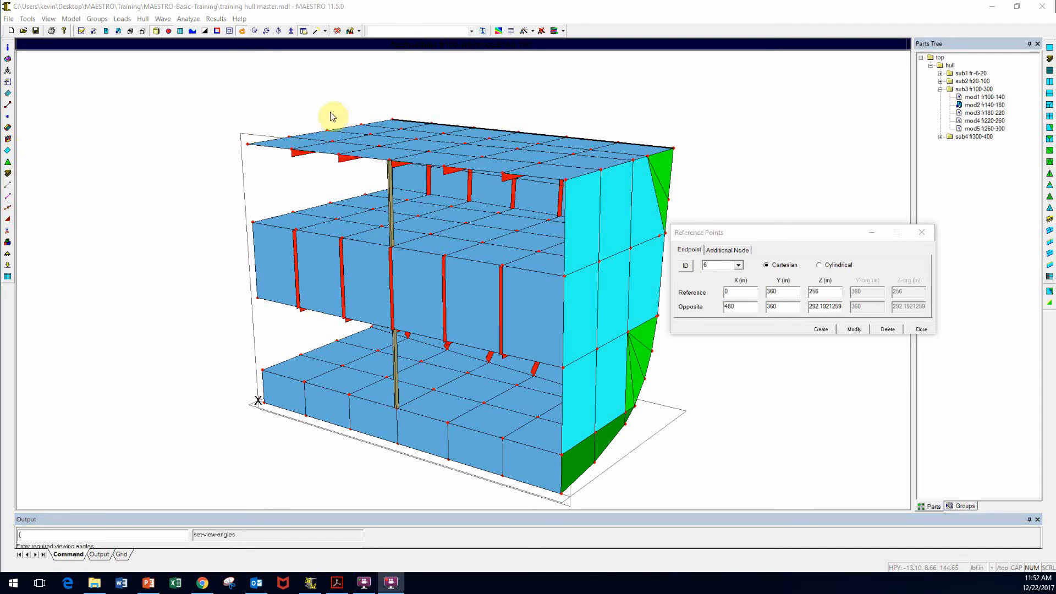
click(715, 265)
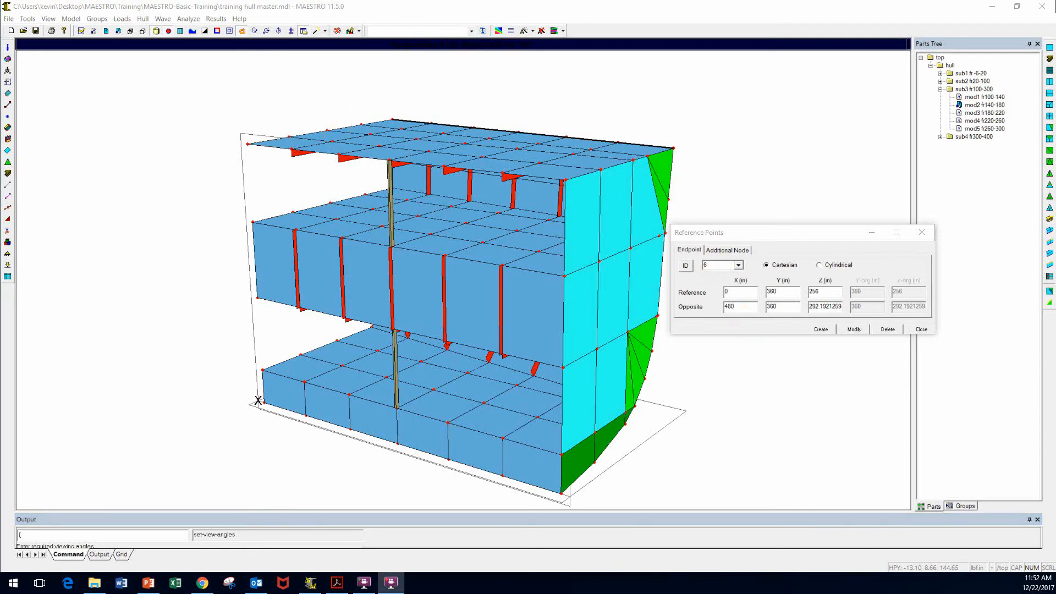
click(773, 151)
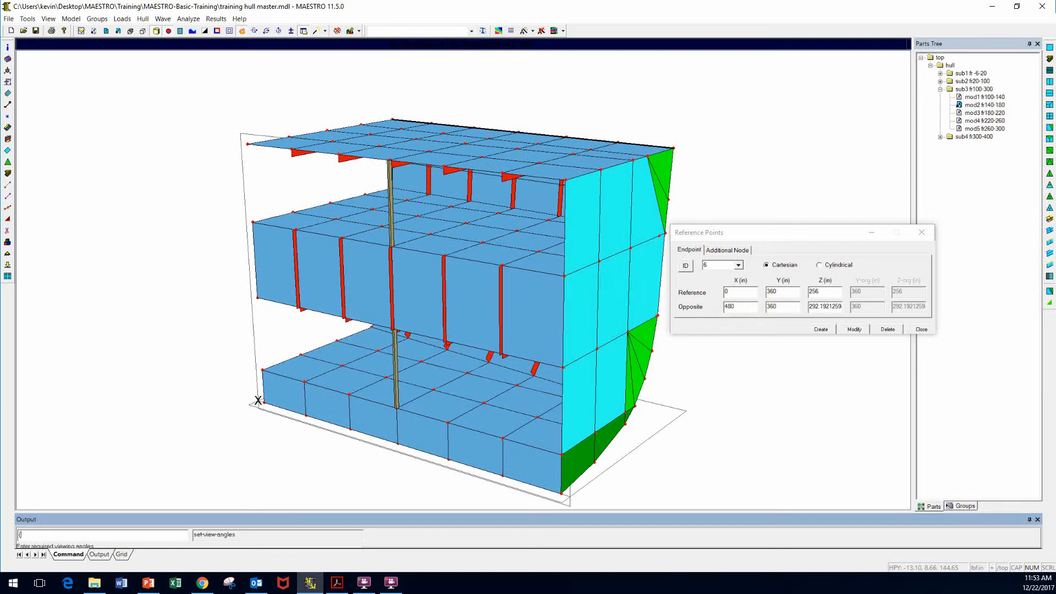
click(789, 310)
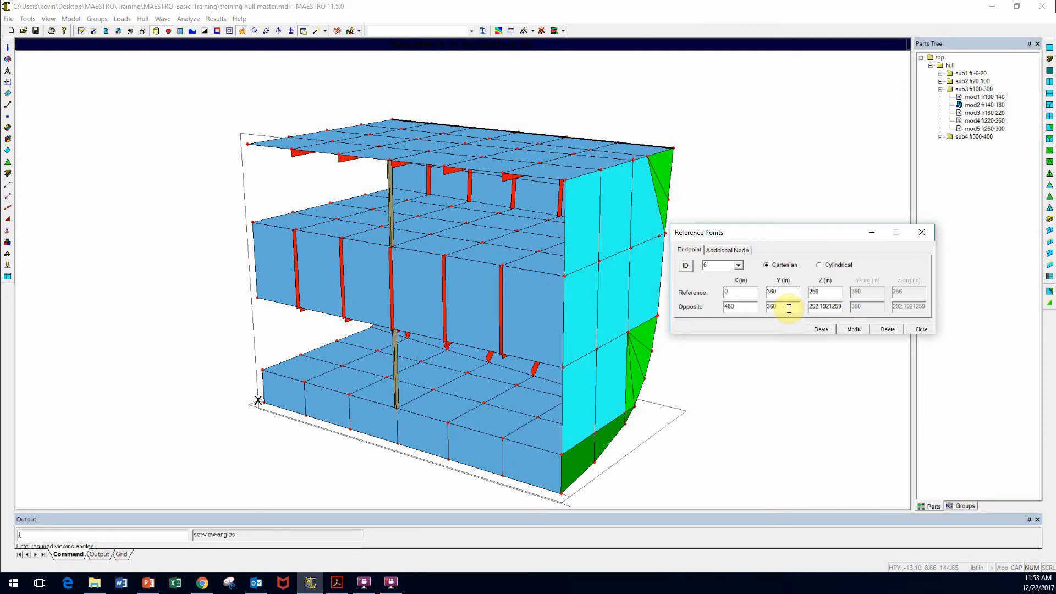
drag(789, 309, 766, 309)
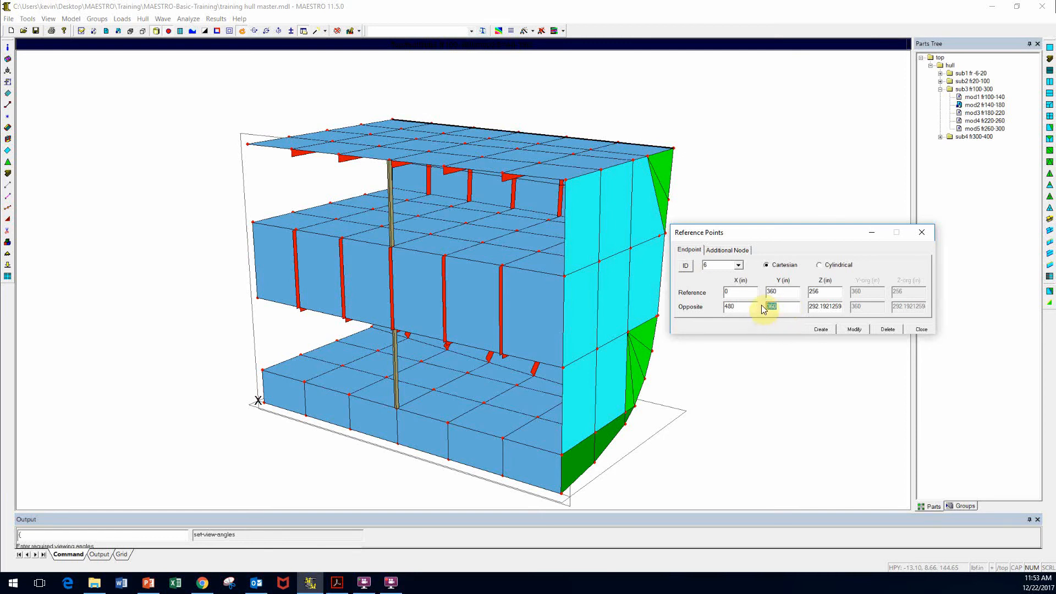
text(400)
click(852, 330)
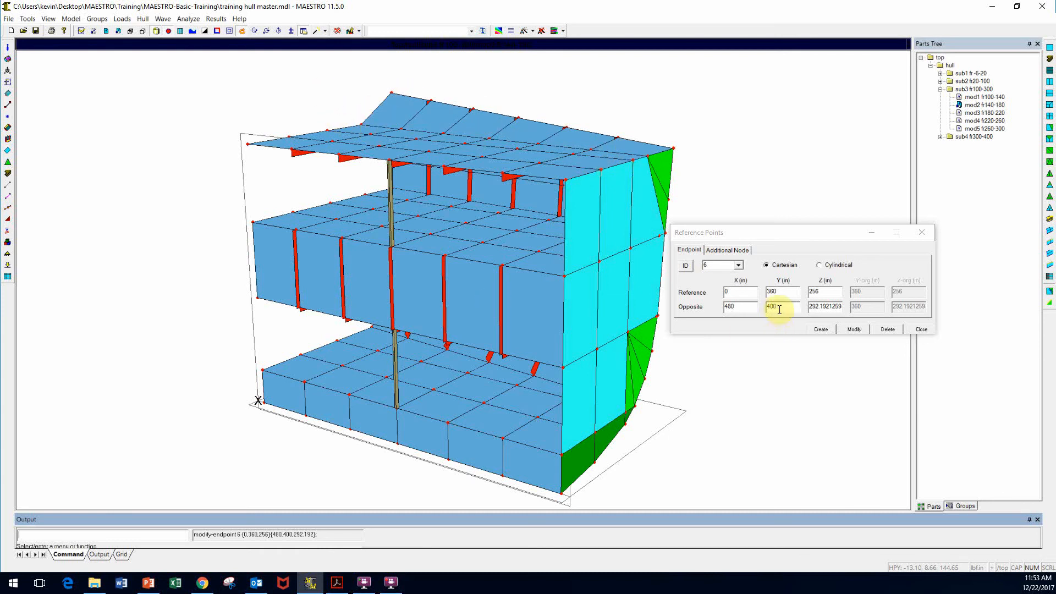
Step: Modify endpoint 6 again with its opposite-end Y coordinate set to 360 in
drag(780, 307, 759, 302)
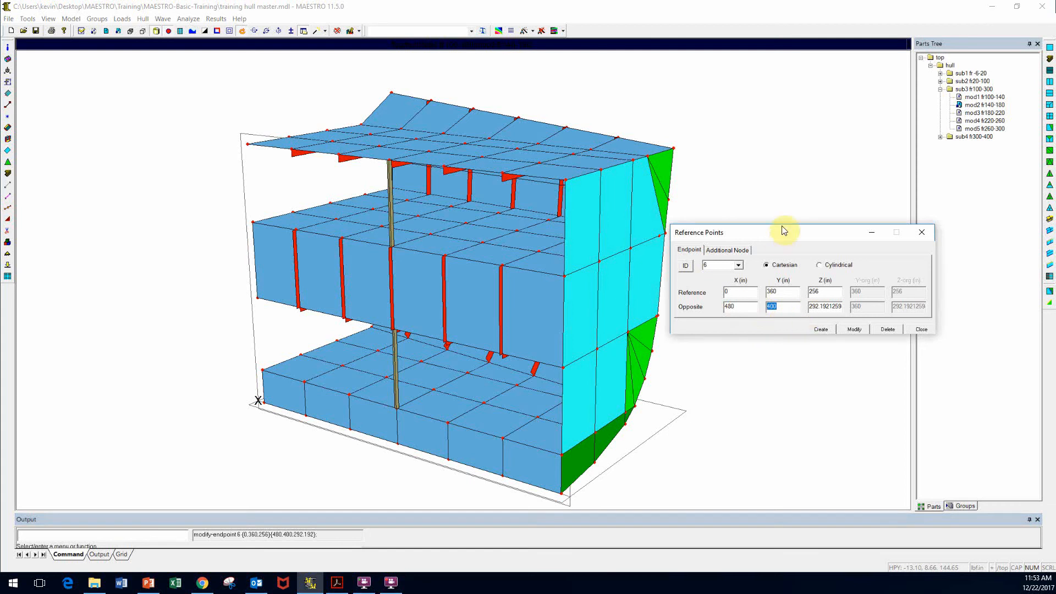
text(360)
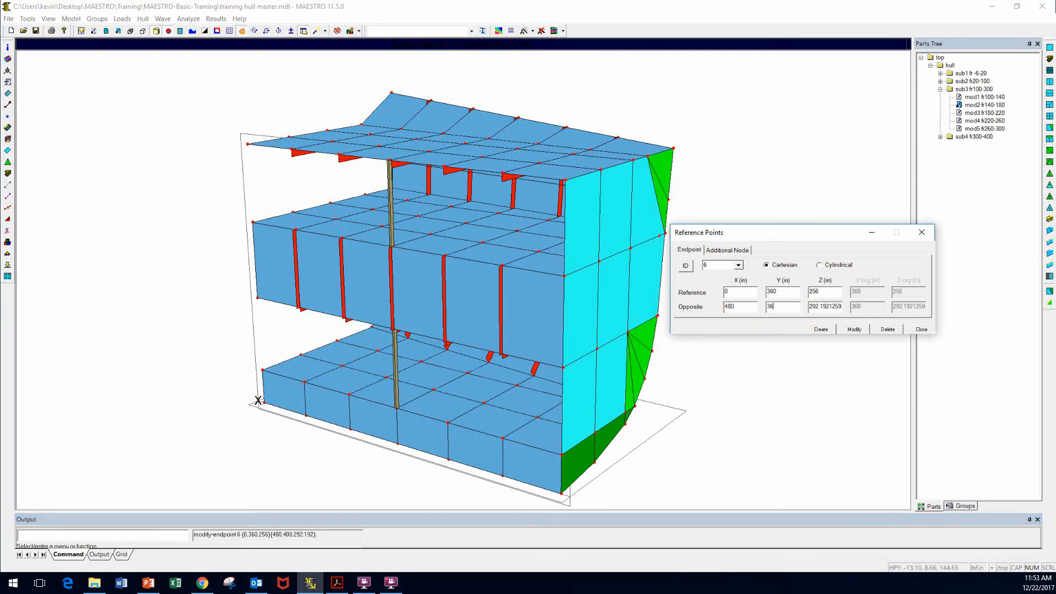
click(855, 329)
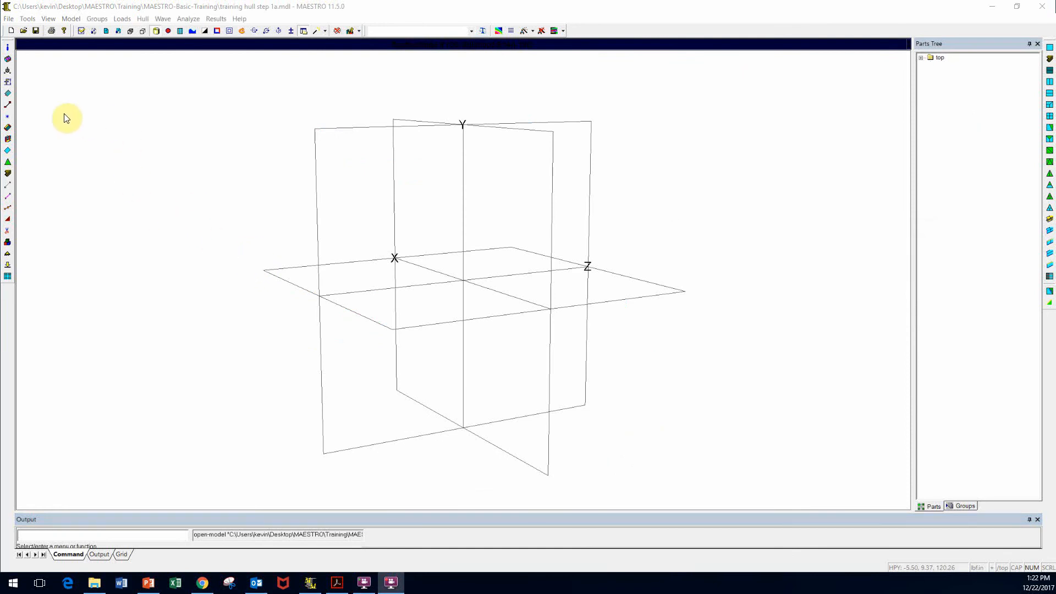
Step: With node markers shown, create endpoint 1 in the empty model from (0, 0, 0) to (480, 0, 0) in
click(8, 106)
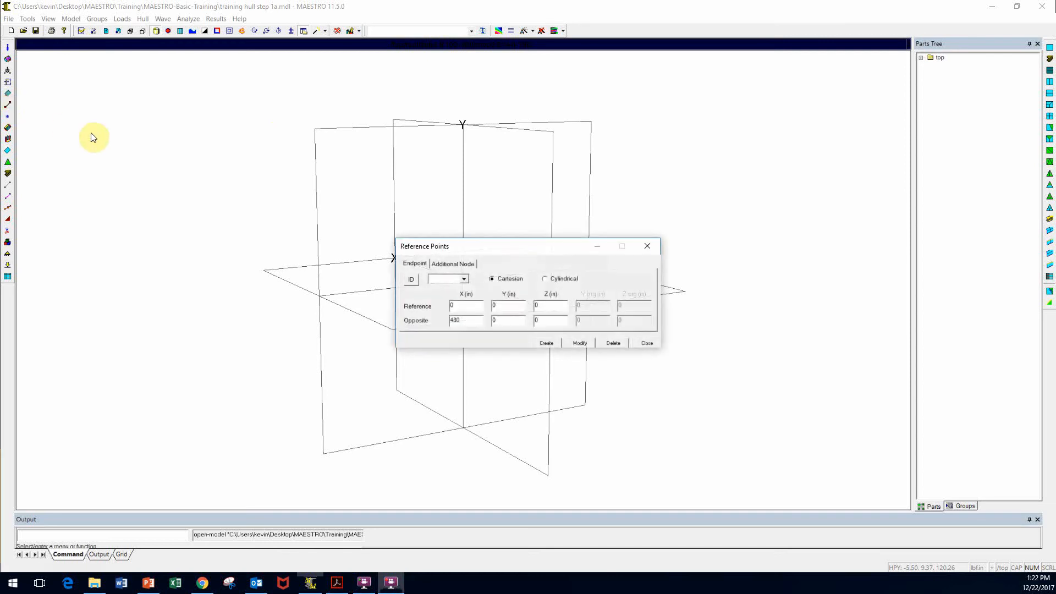
click(168, 31)
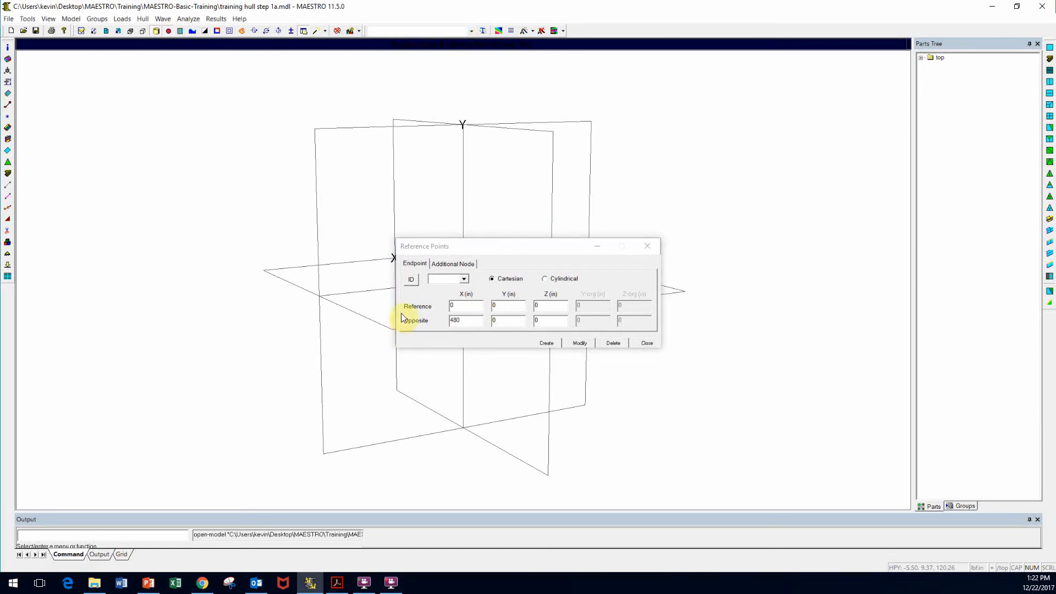
click(410, 279)
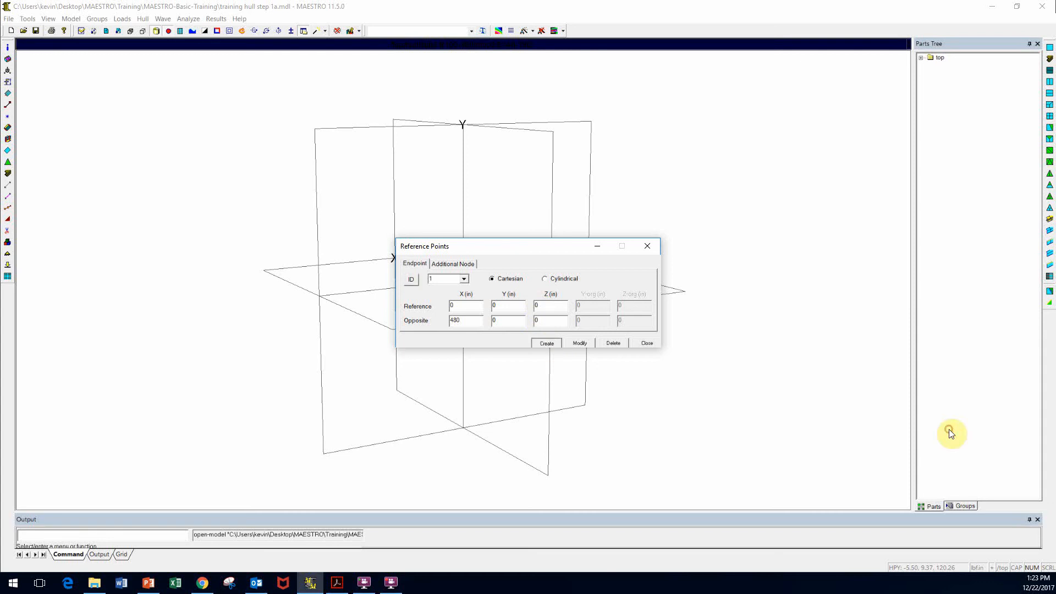
click(547, 342)
drag(507, 244, 717, 205)
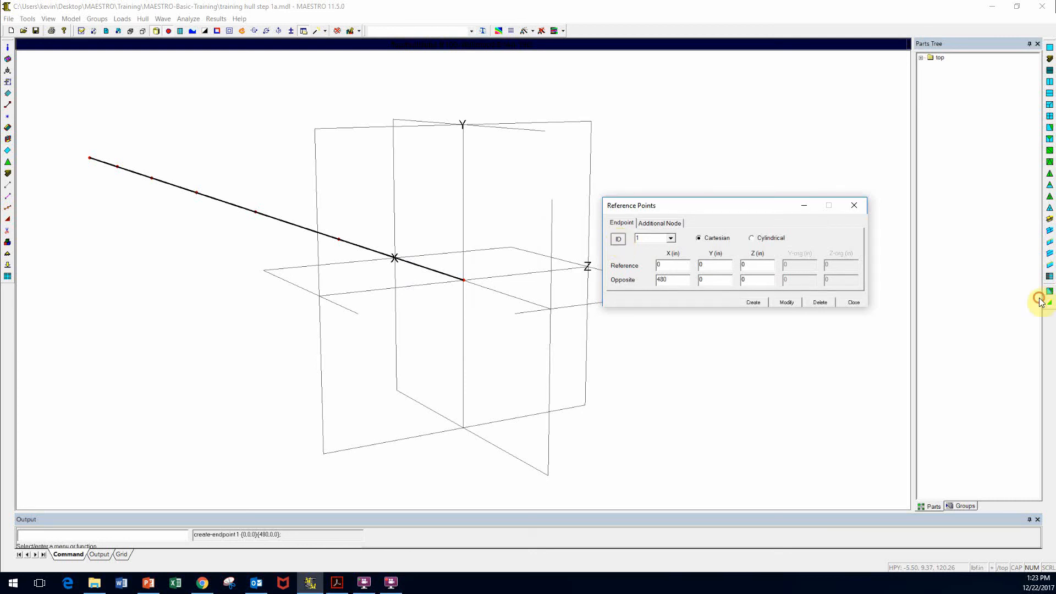
Step: Create endpoint 2 from (0, 75, 0) to (480, 75, 0) in
click(618, 239)
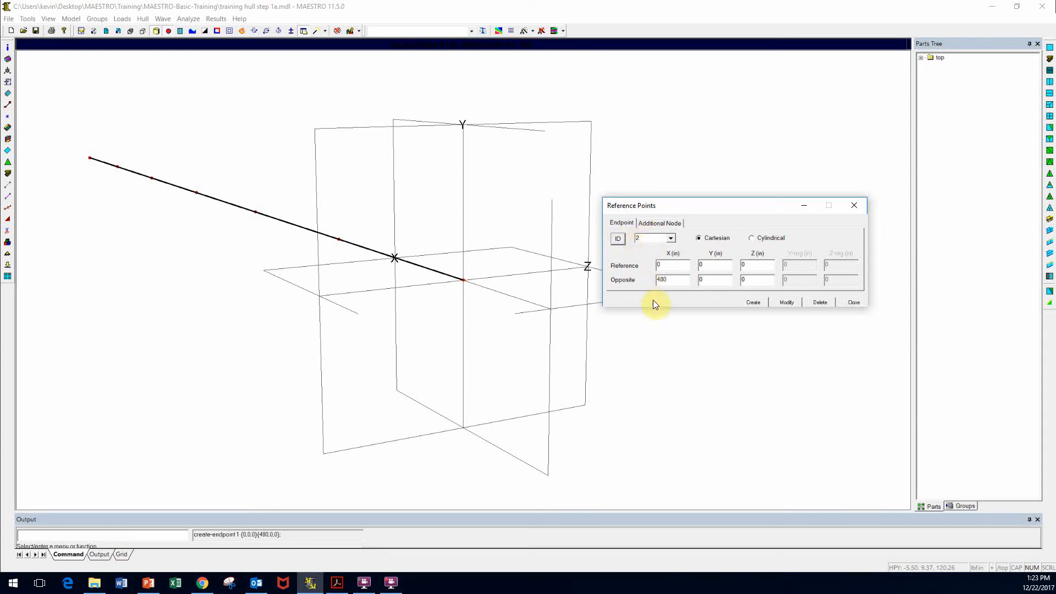
double_click(714, 265)
text(75)
double_click(702, 279)
text(75)
click(753, 303)
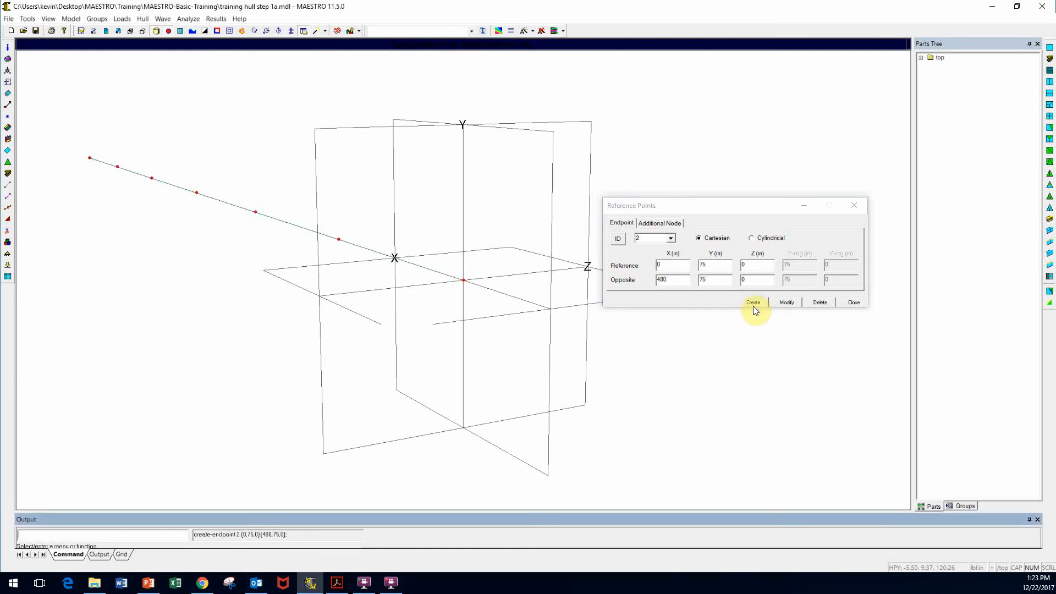
Step: Fit the model view, zoom out and pan until both endpoint lines lie clear of the Reference Points dialog
right_click(216, 308)
click(234, 334)
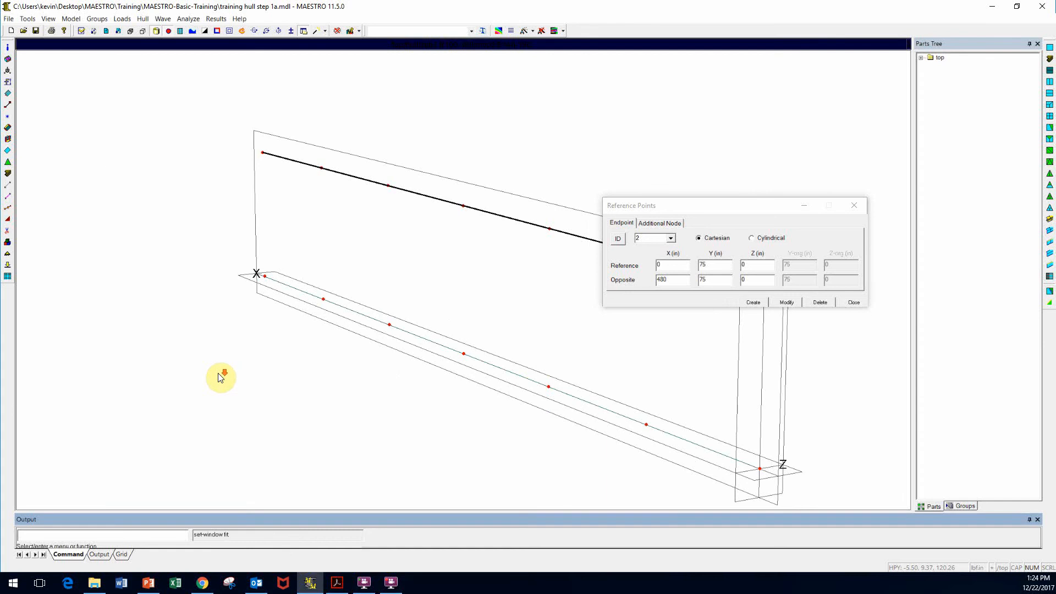
scroll(221, 377, down, 3)
scroll(211, 300, down, 5)
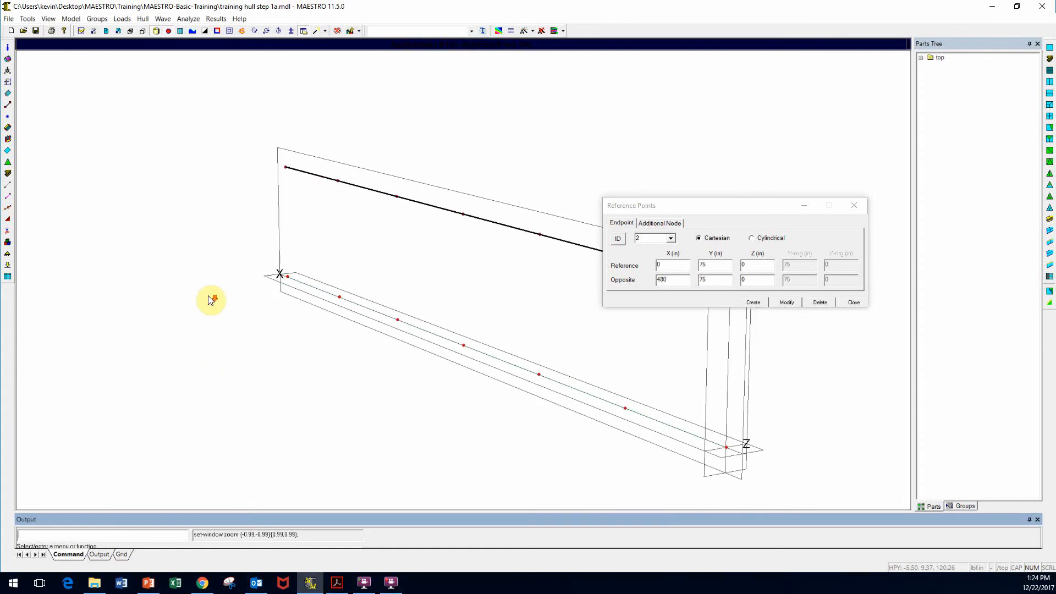
scroll(214, 302, down, 4)
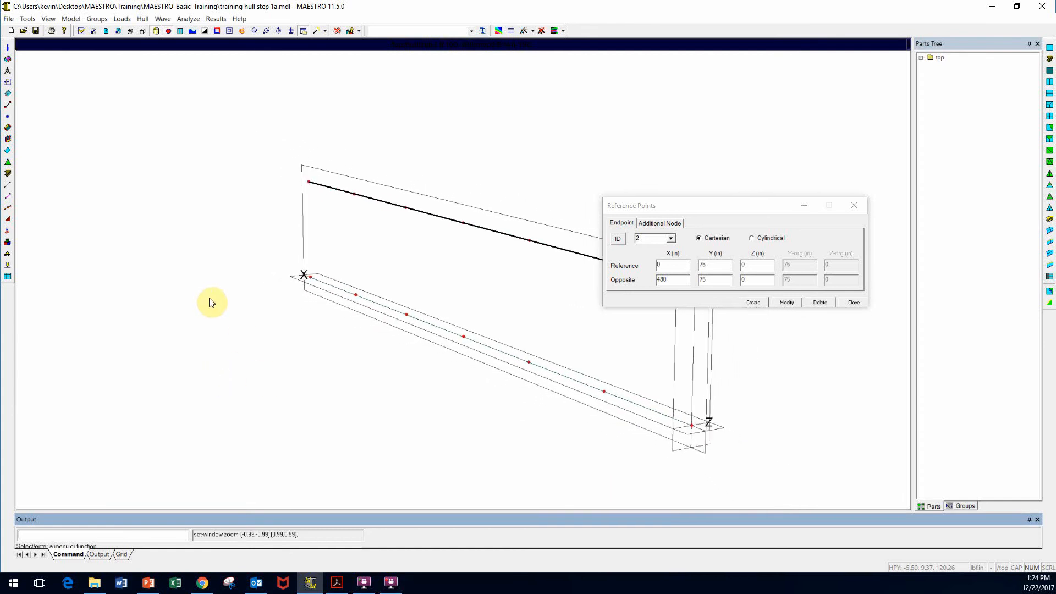
scroll(212, 302, down, 4)
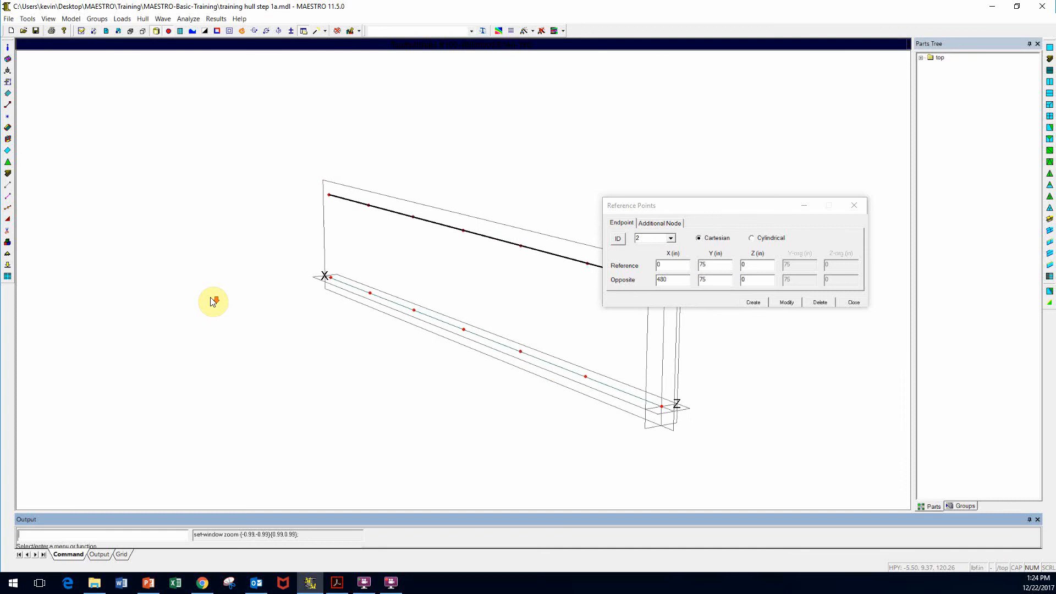
scroll(214, 302, down, 4)
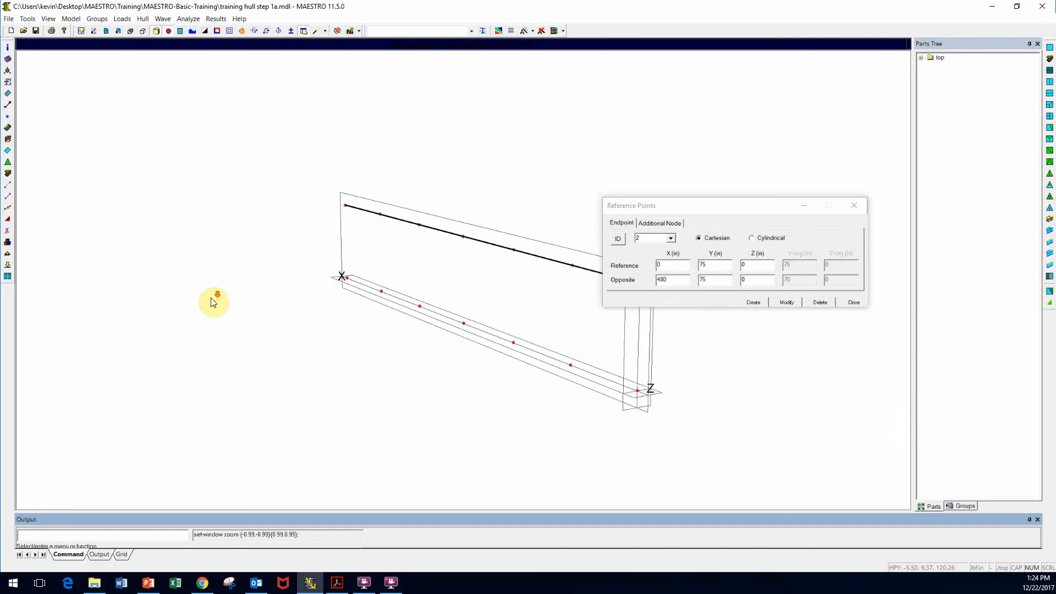
scroll(213, 303, down, 2)
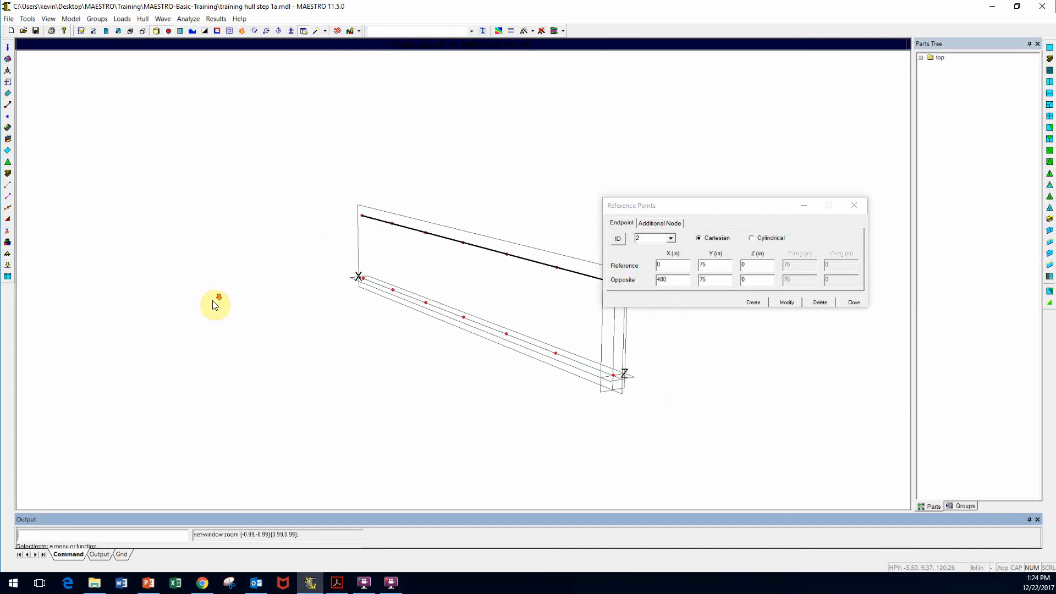
right_click(217, 301)
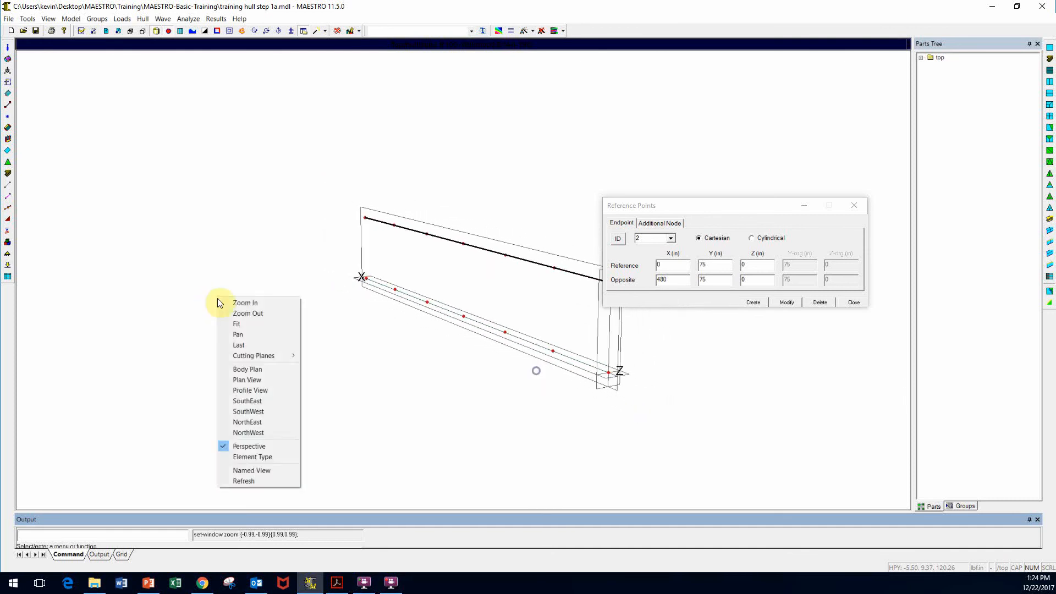
click(236, 338)
drag(427, 370, 298, 390)
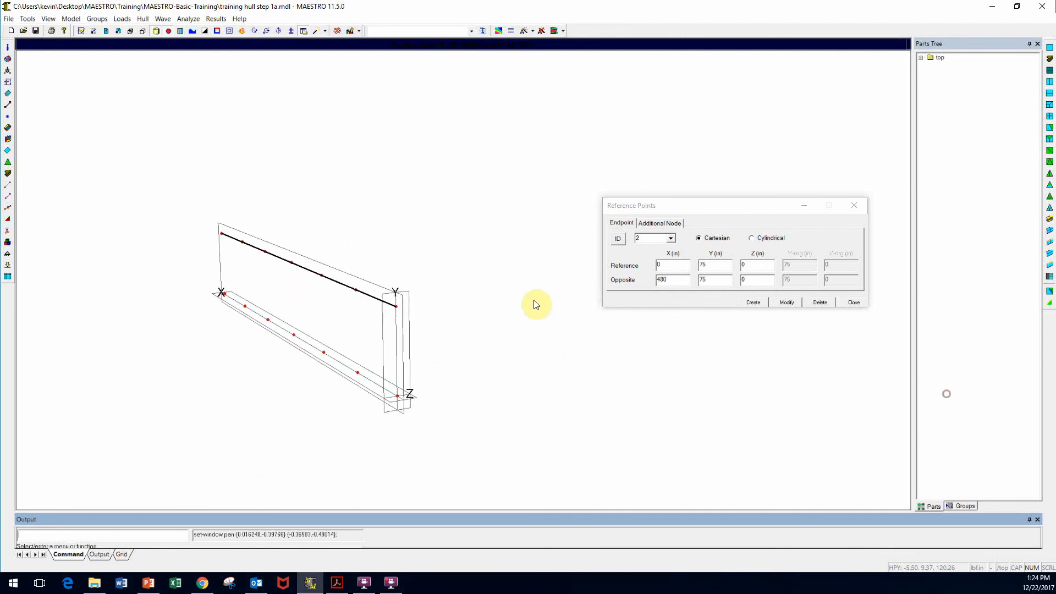
Step: Move the Reference Points dialog clear of the model and modify endpoint 2 so Y is 48 in at both ends
click(621, 242)
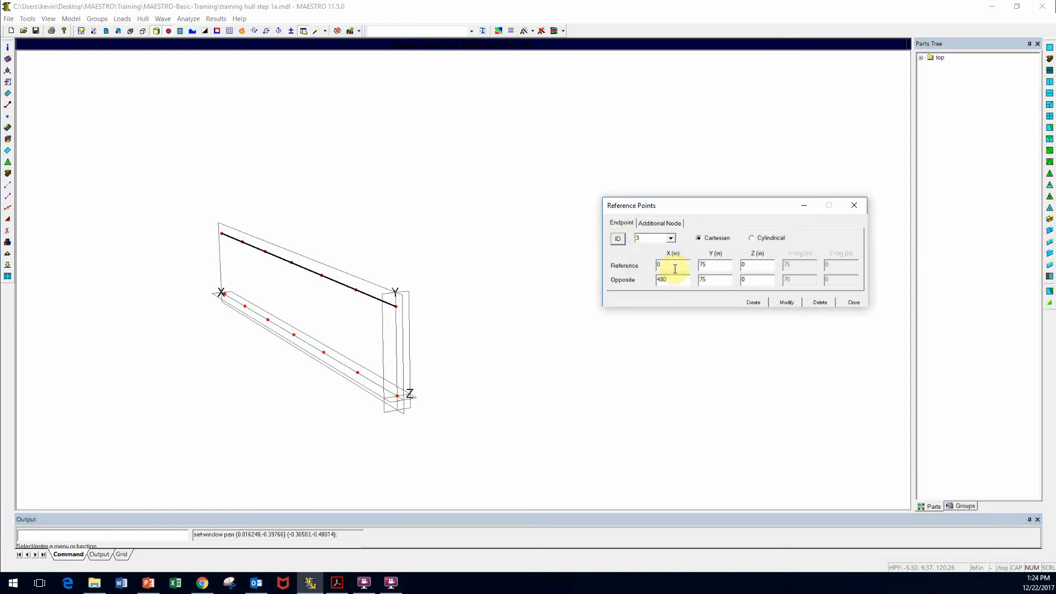
drag(712, 208, 823, 208)
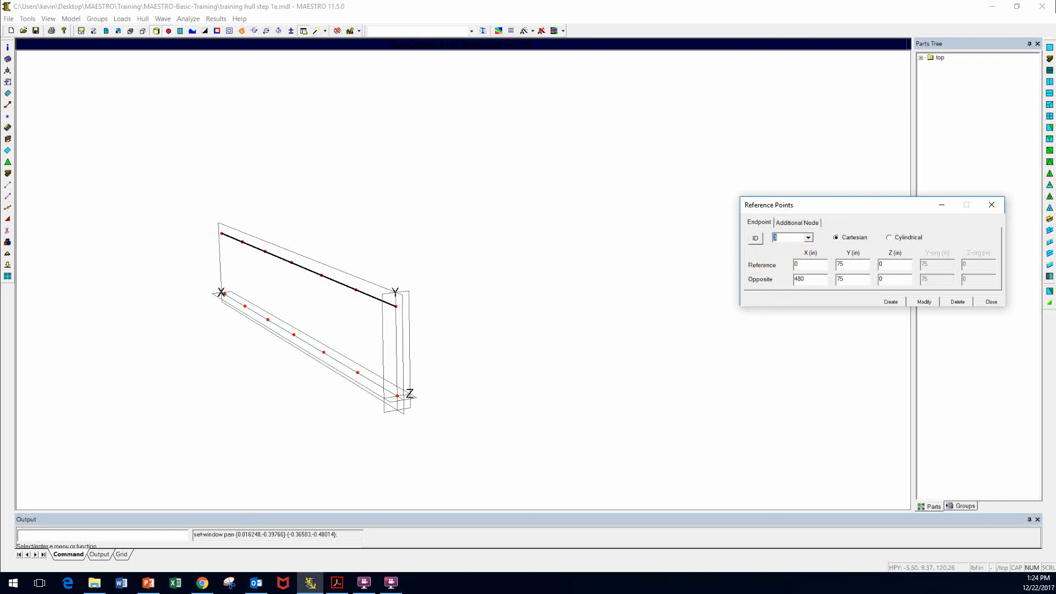
click(335, 284)
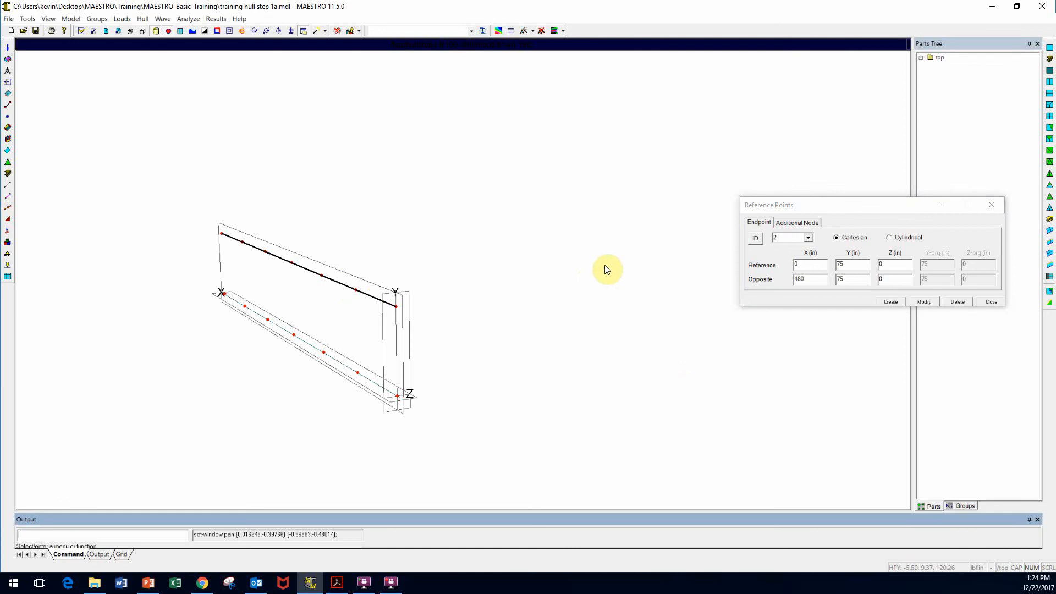
click(853, 265)
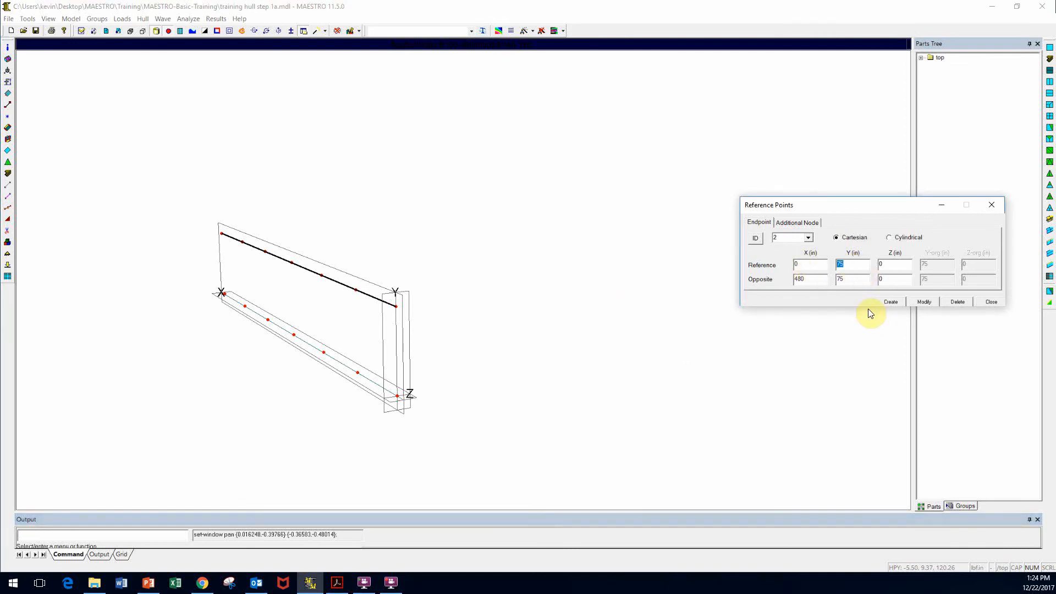
text(48)
double_click(838, 279)
text(48)
click(924, 302)
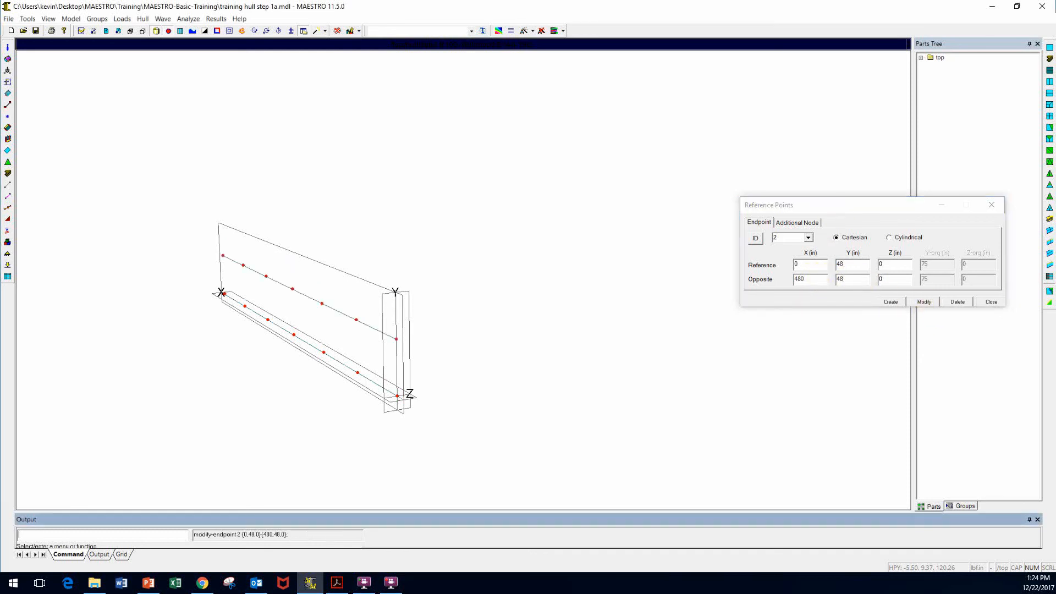
Step: Create endpoint 3 from (0, 48, 174) to (480, 48, 229)
click(756, 240)
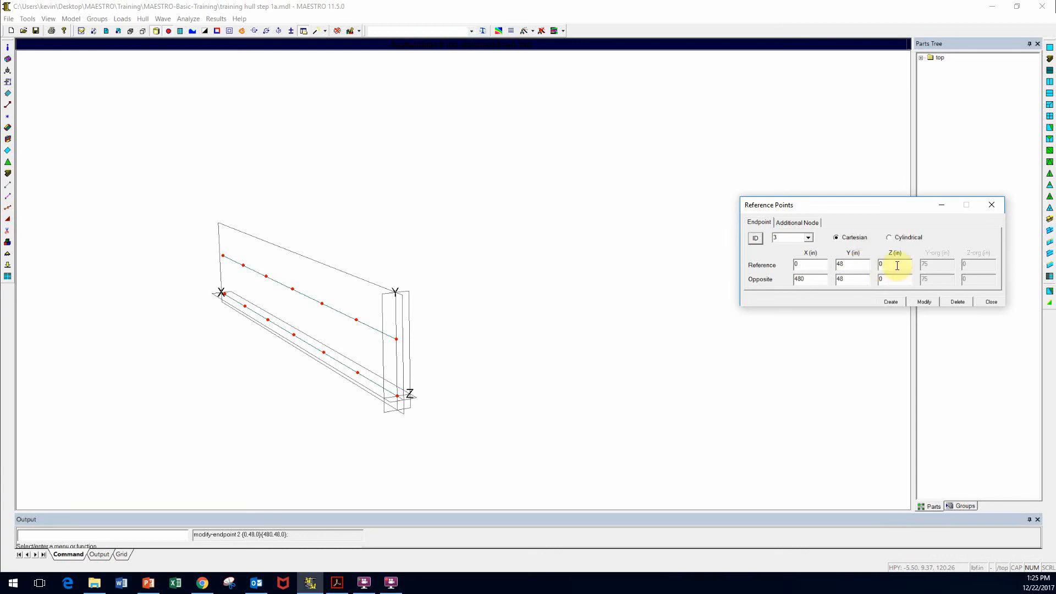
drag(895, 265, 875, 268)
text(174)
drag(897, 279, 862, 288)
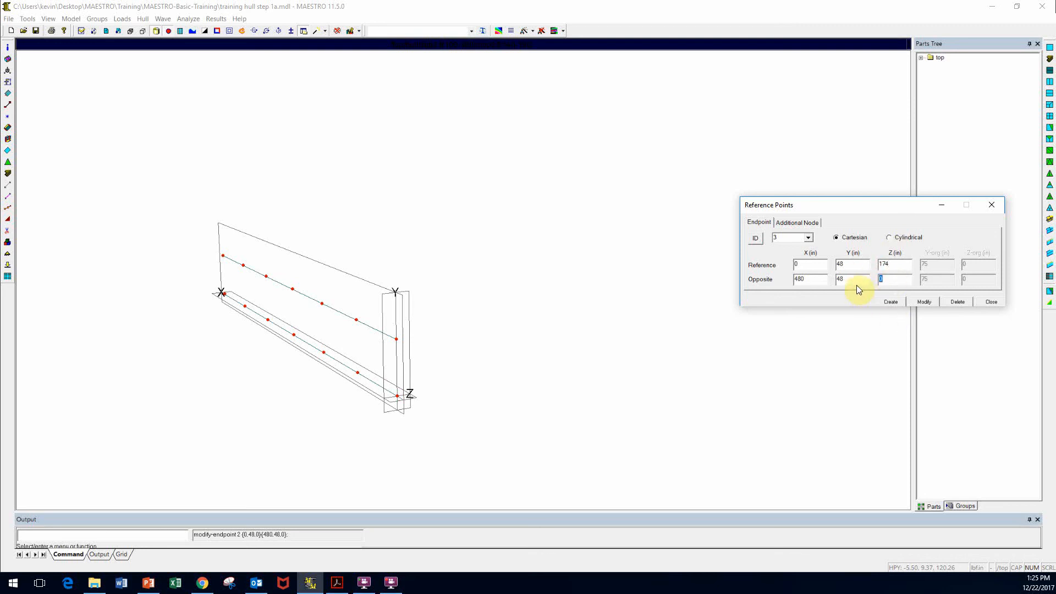
text(229)
click(891, 302)
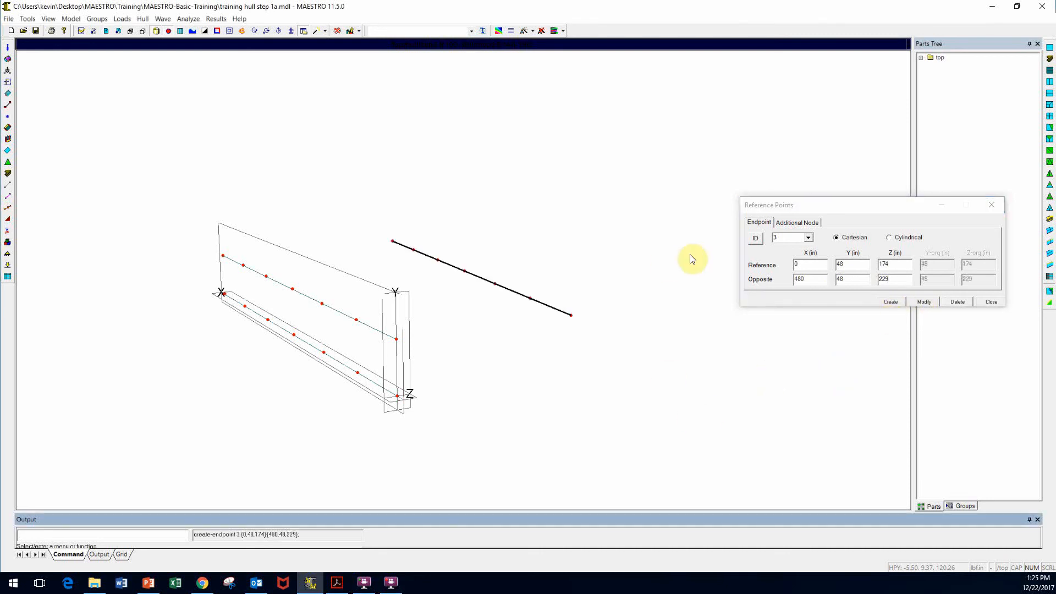
Step: Create endpoint 4 from (0, 48, 75) to (480, 48, 75), using endpoint 2's coordinates as the starting values
click(798, 246)
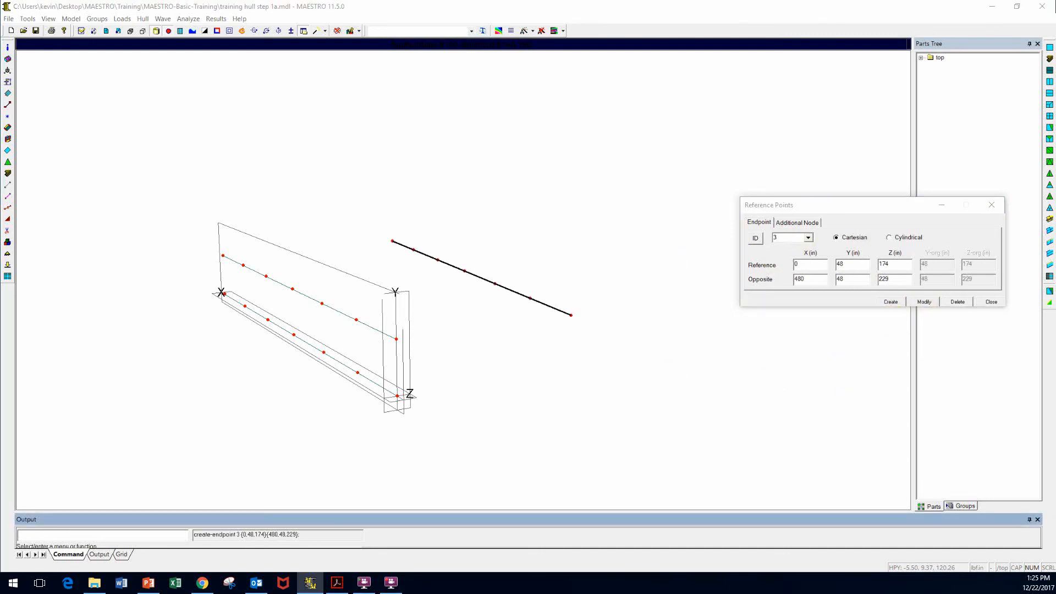
click(332, 310)
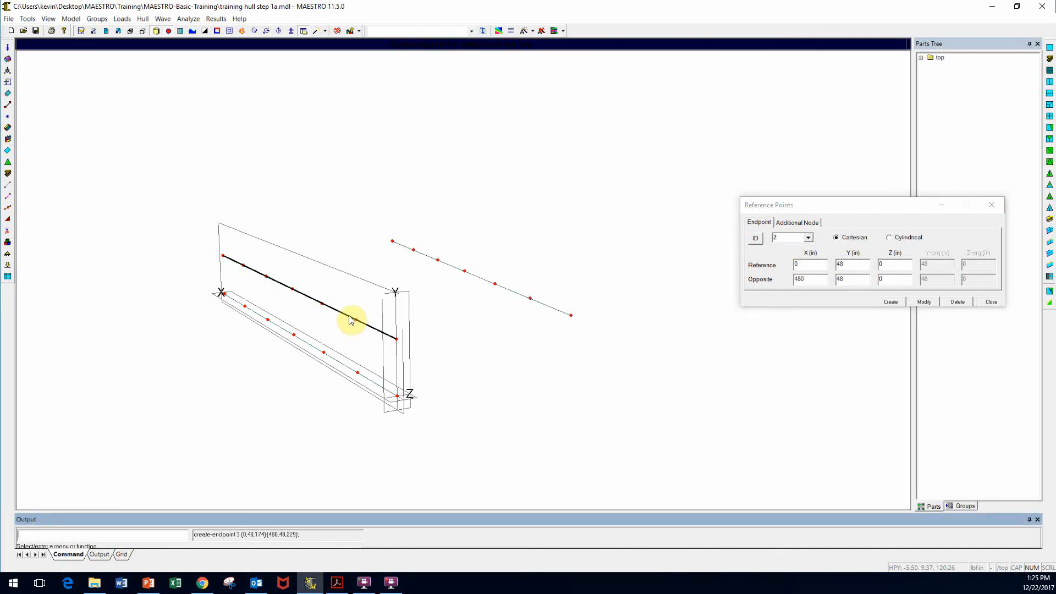
click(787, 238)
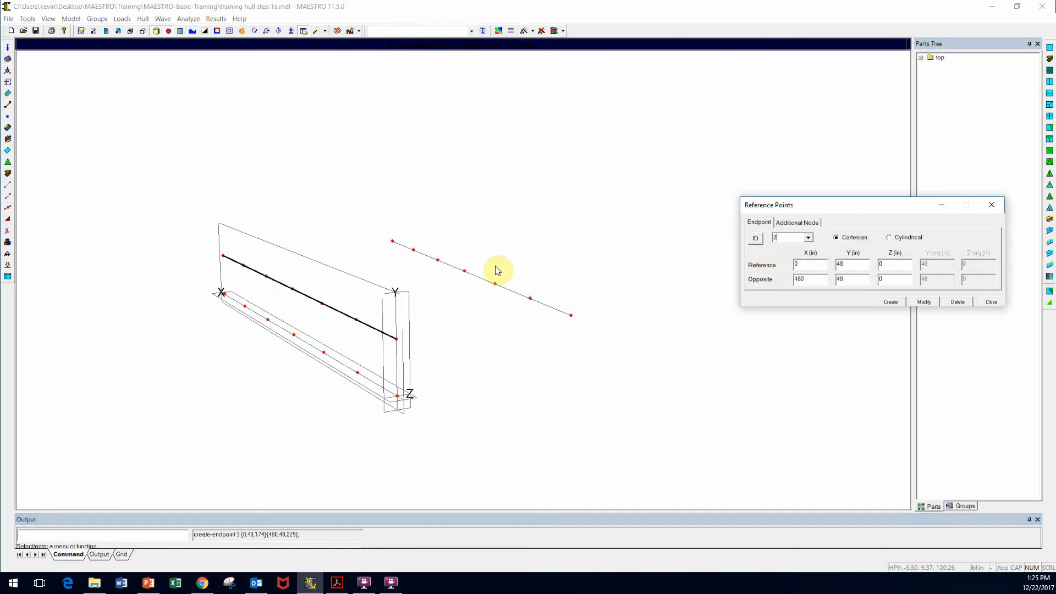
click(334, 314)
click(761, 243)
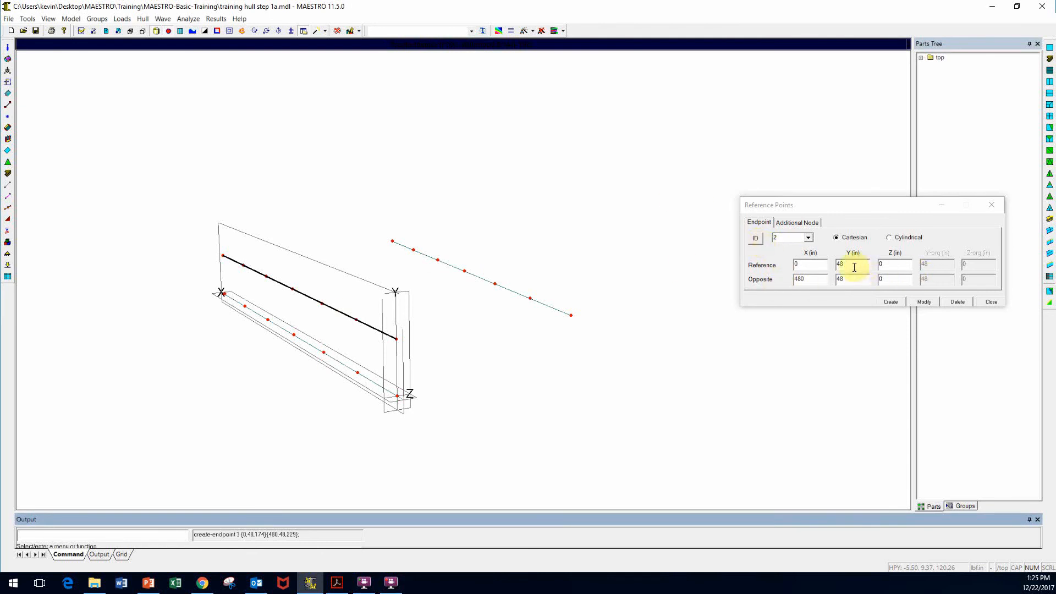
click(756, 240)
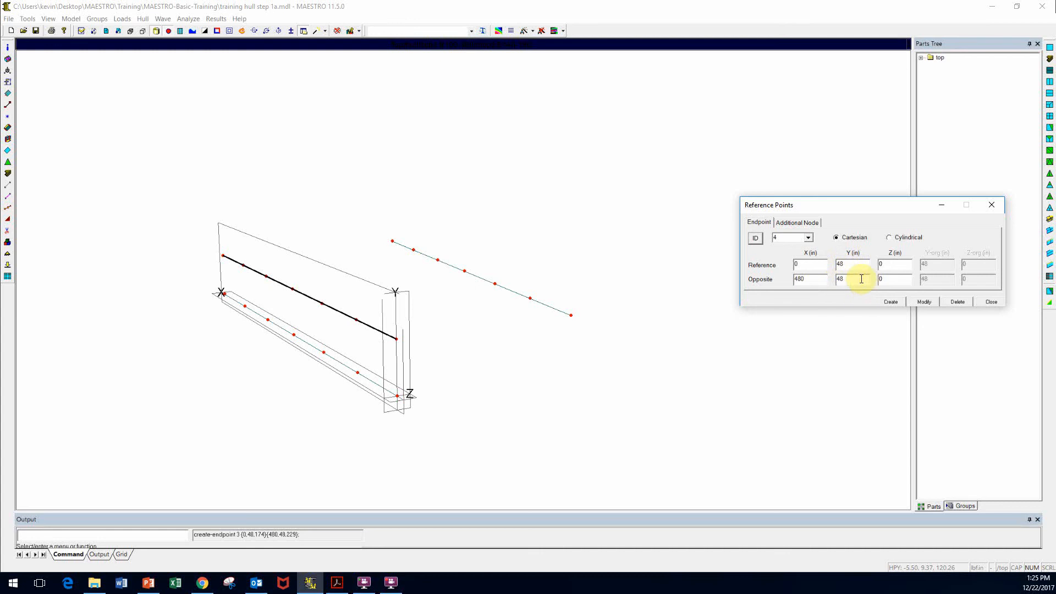
double_click(887, 264)
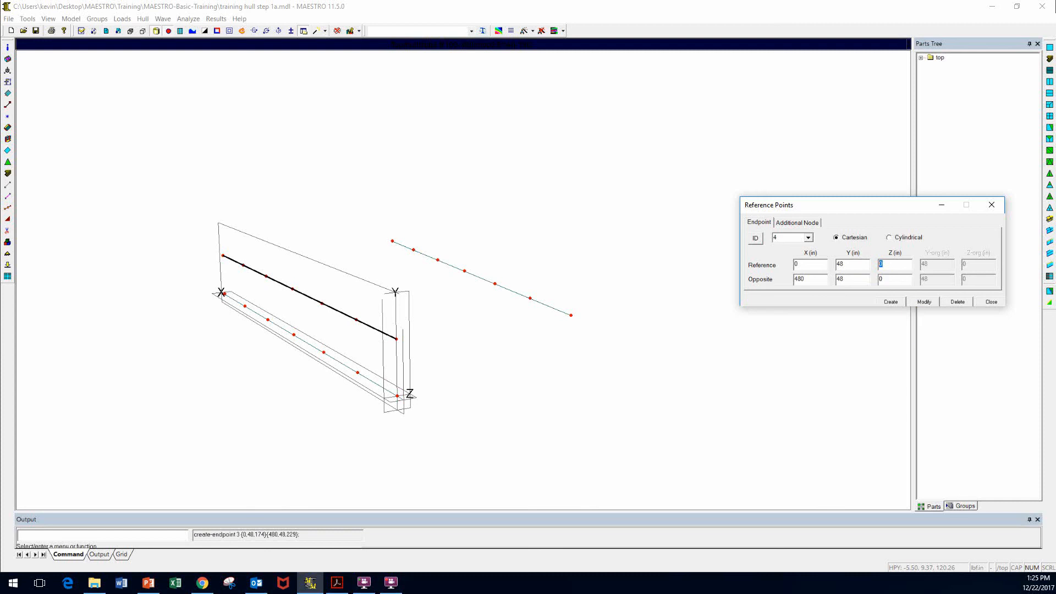
text(75)
double_click(895, 281)
text(75)
click(891, 302)
Step: Create endpoint 5 from (0, 48, 150) to (480, 48, 150)
click(754, 241)
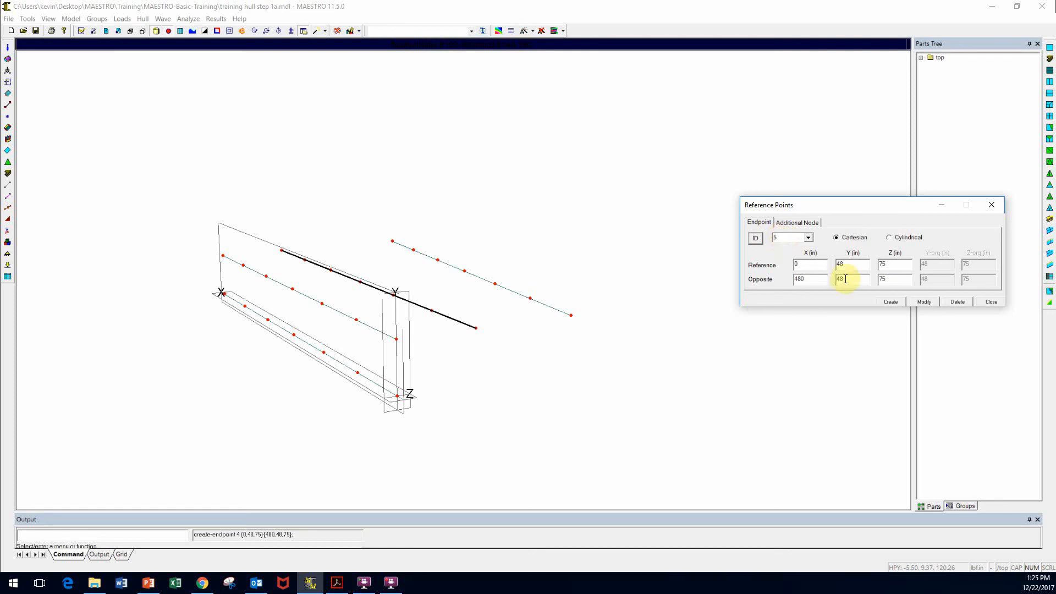
double_click(883, 264)
text(150)
double_click(897, 280)
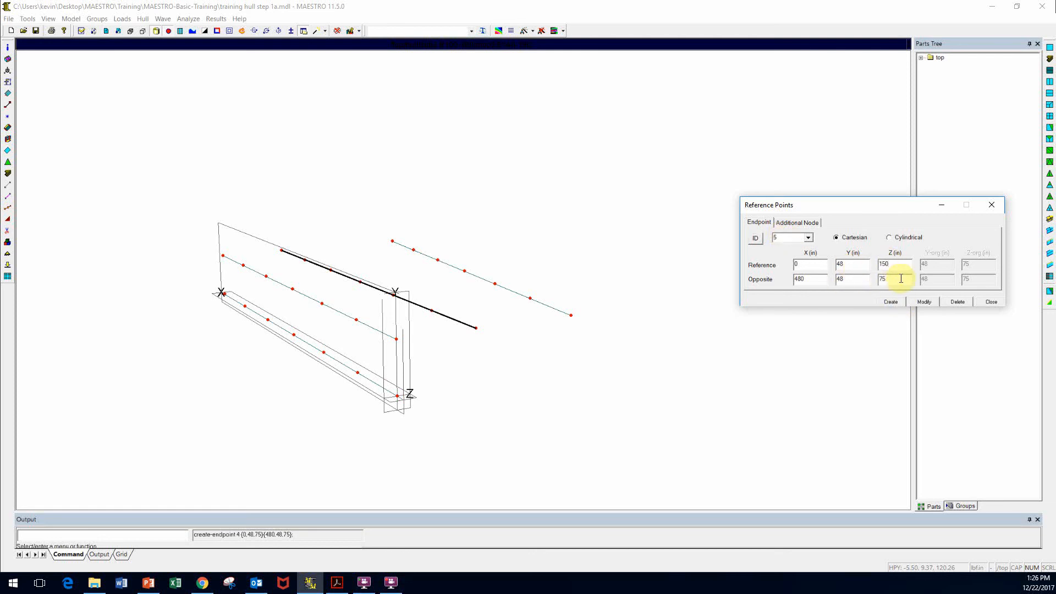
text(150)
click(891, 302)
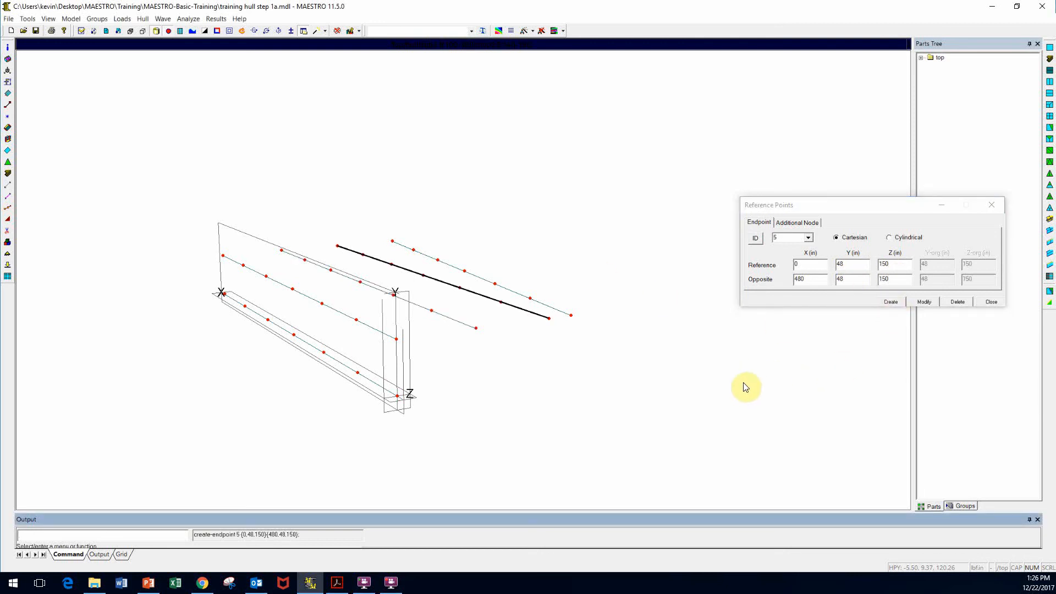
Step: Create endpoint 6 from (0, 10, 75) to (480, 8, 75), using endpoint 4's coordinates as the starting values
click(783, 237)
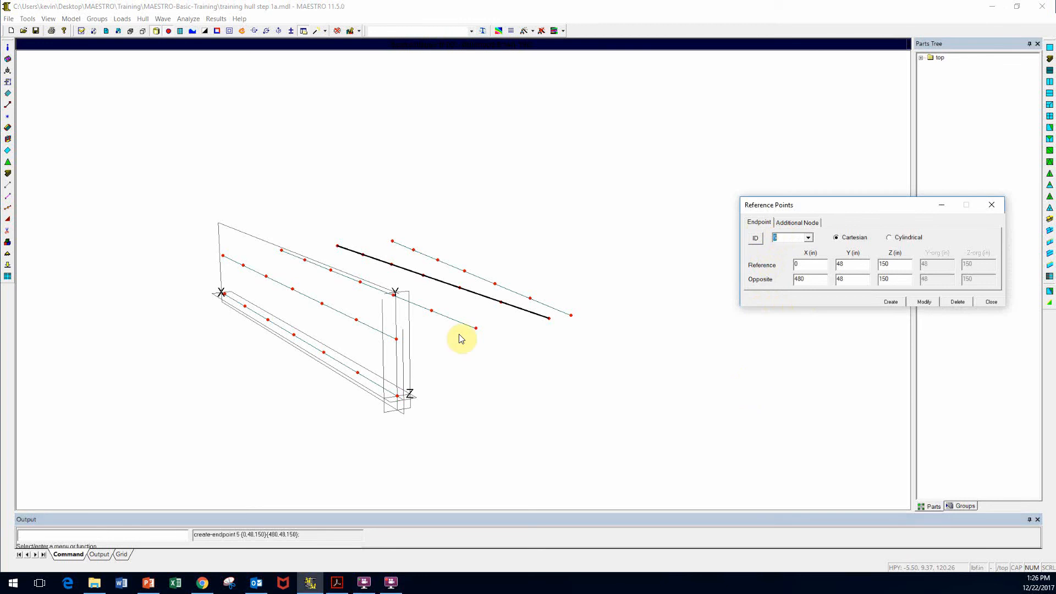
click(453, 323)
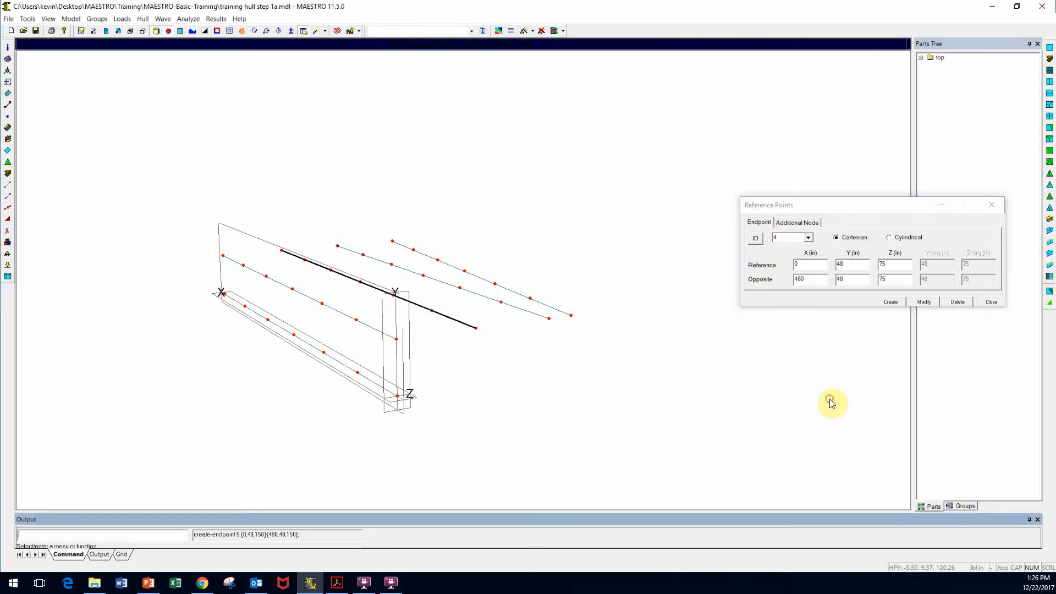
click(755, 238)
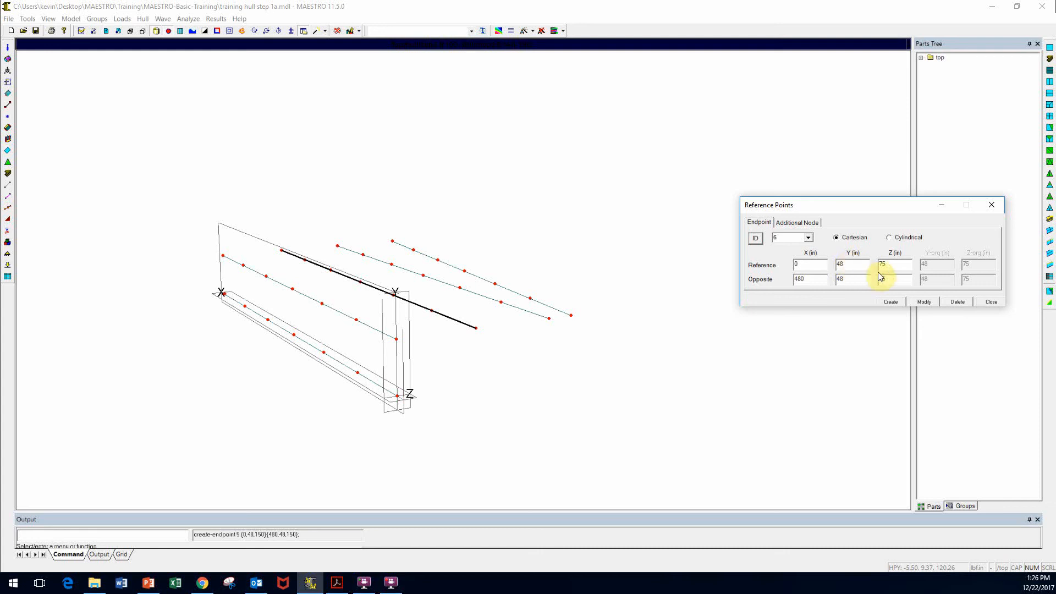
click(847, 266)
drag(848, 266, 835, 263)
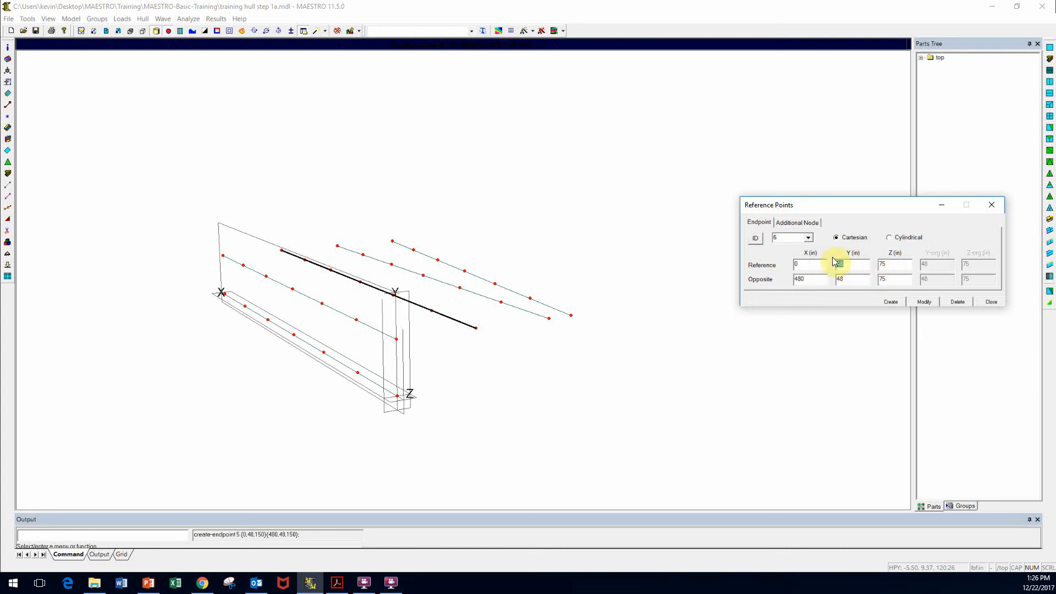
text(10)
double_click(840, 279)
click(890, 303)
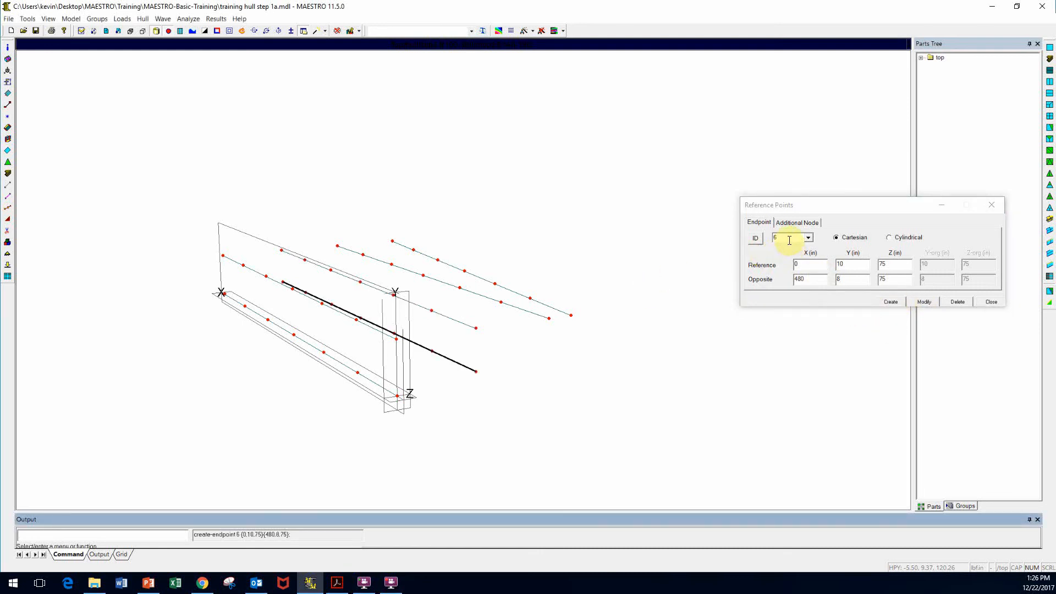
Step: Create endpoint 7 from (0, 32, 150) to (480, 20, 150) based on endpoint 5's coordinates, and close the Reference Points dialog
click(757, 239)
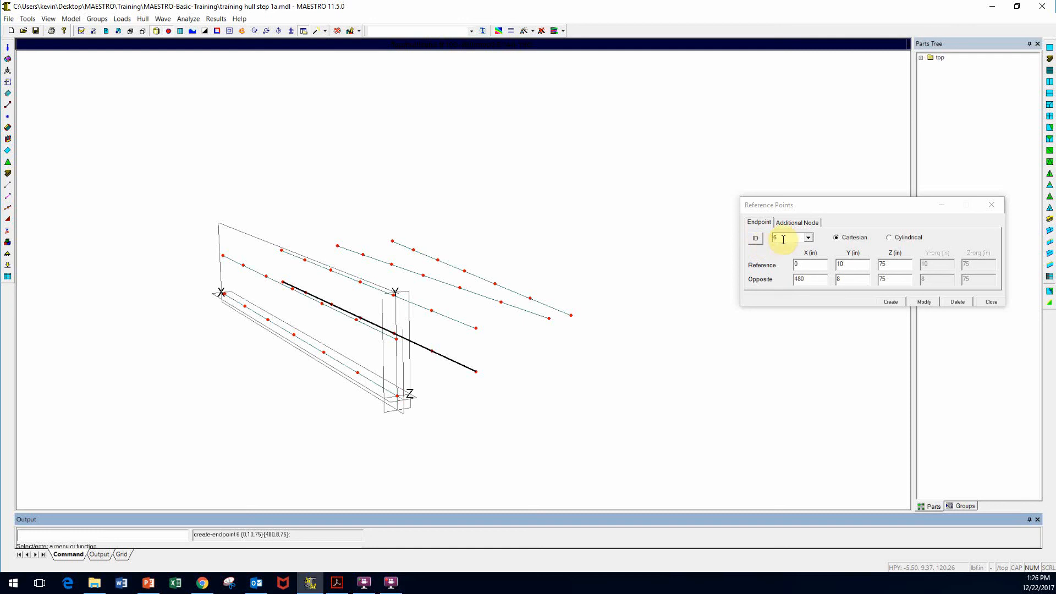
click(514, 307)
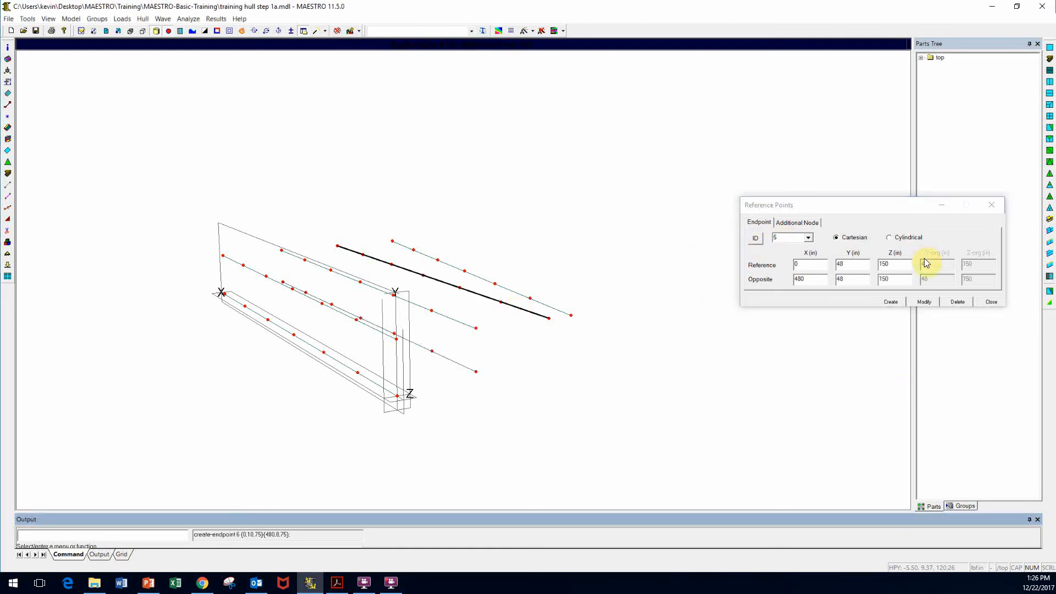
click(755, 241)
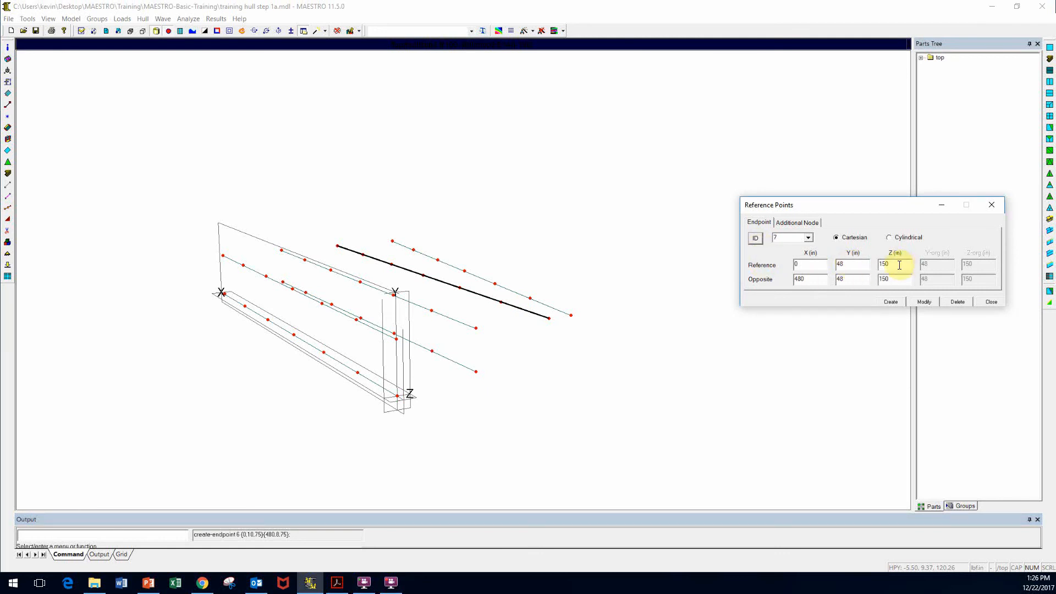
double_click(845, 265)
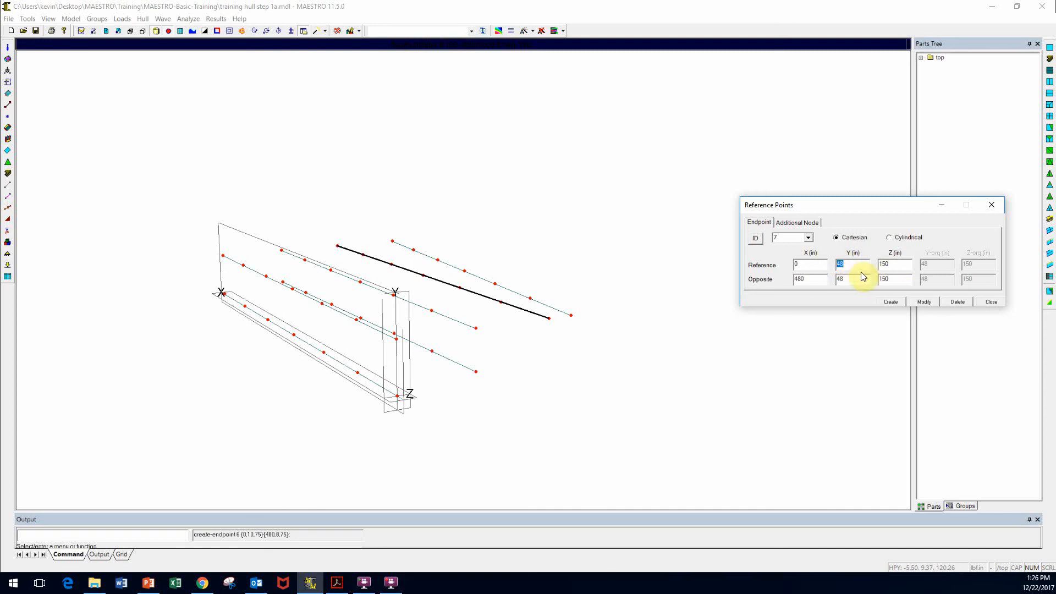
text(32)
double_click(842, 279)
text(20)
click(891, 302)
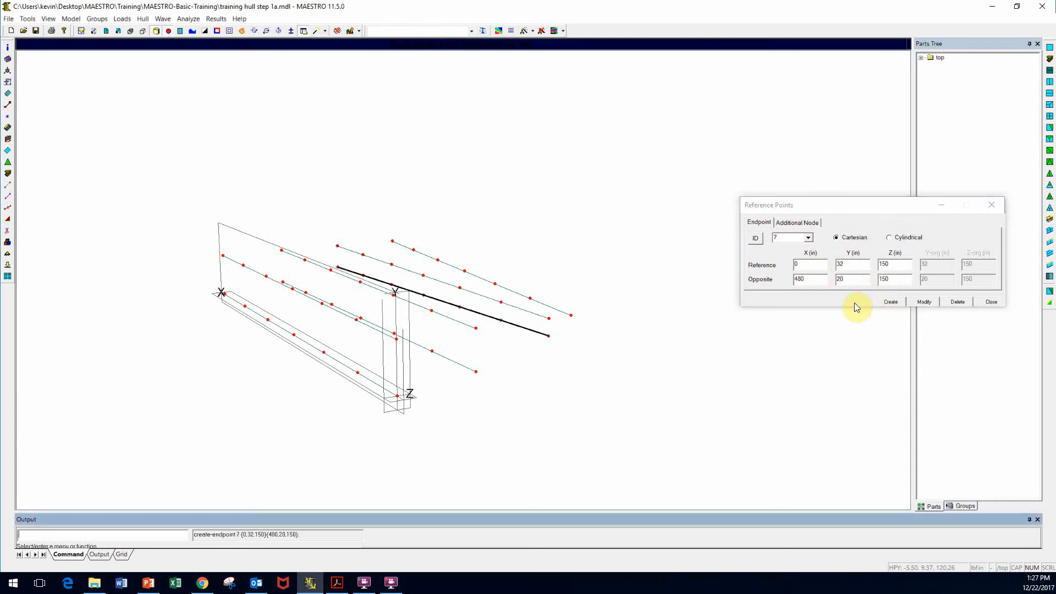
click(991, 302)
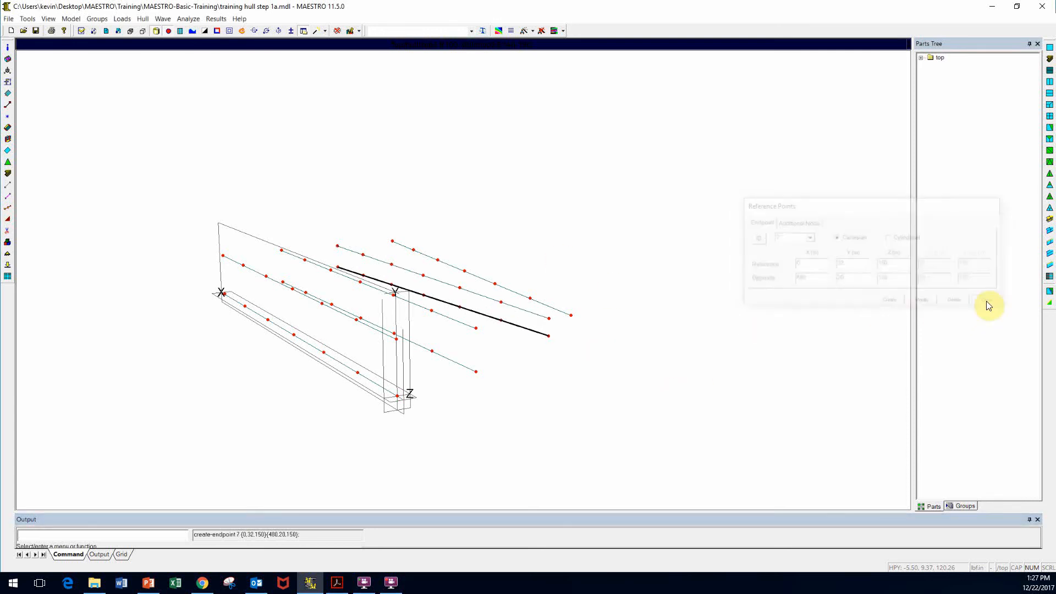
Step: Rotate the training hull step 1a model to examine the arrangement of its seven endpoints
click(242, 31)
drag(401, 205, 602, 223)
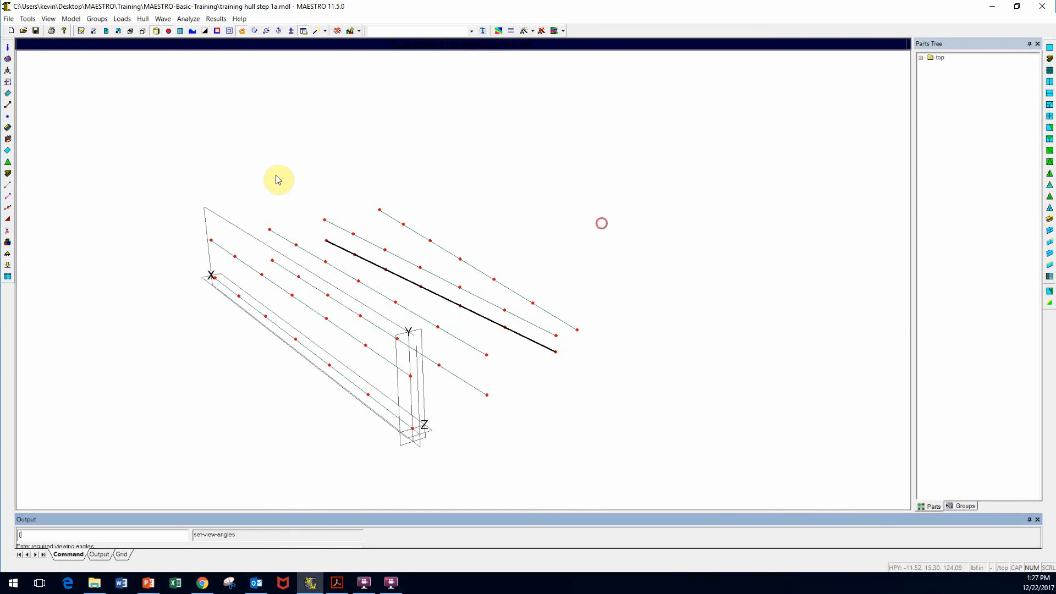
drag(277, 180, 231, 162)
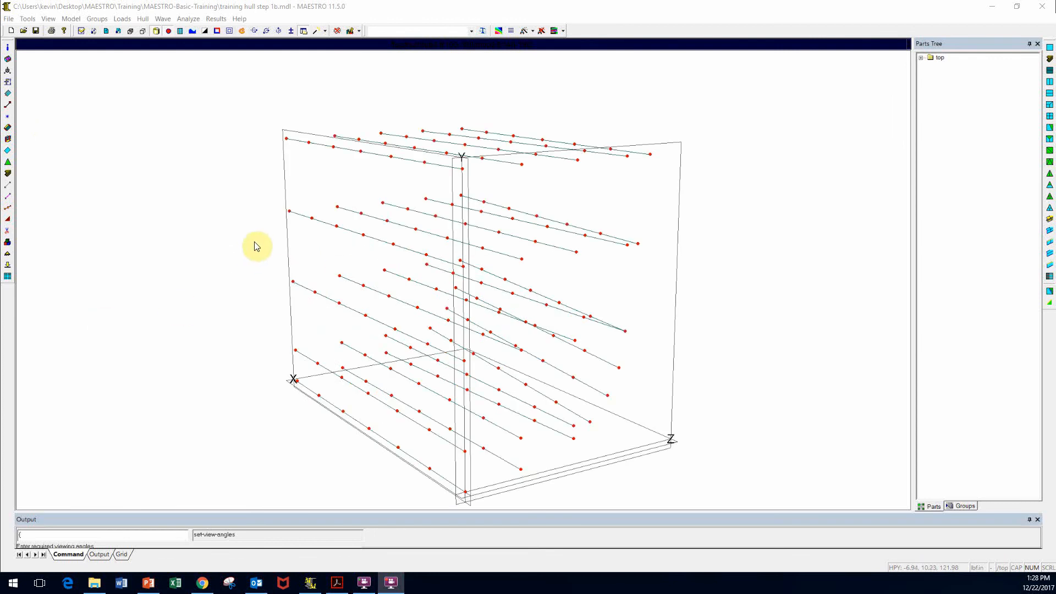
Step: Examine the full endpoint layout of training hull step 1b in the Body Plan view and from rotated 3D angles
click(242, 32)
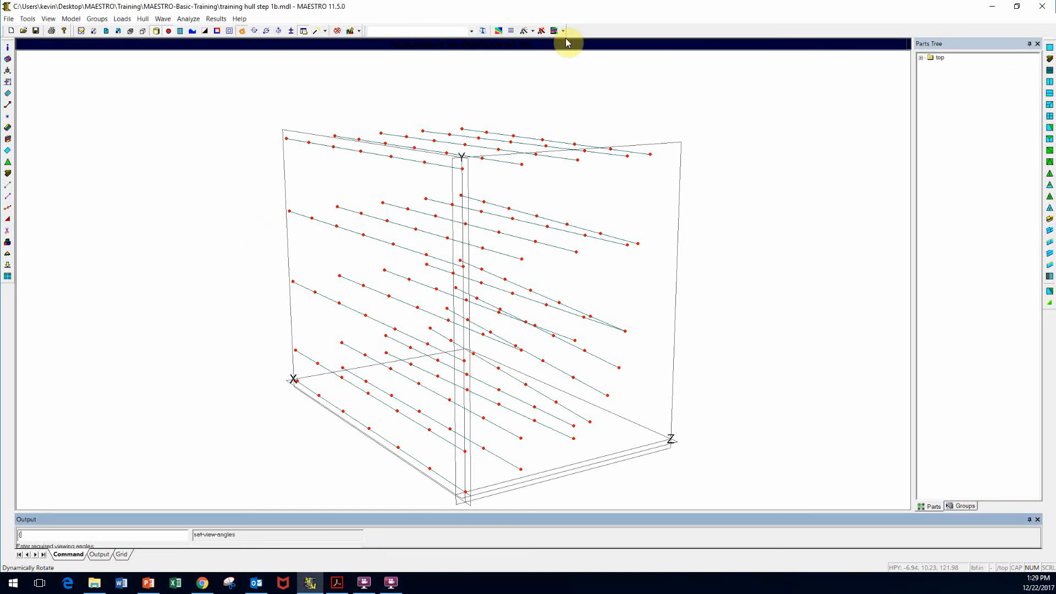
drag(476, 292, 388, 286)
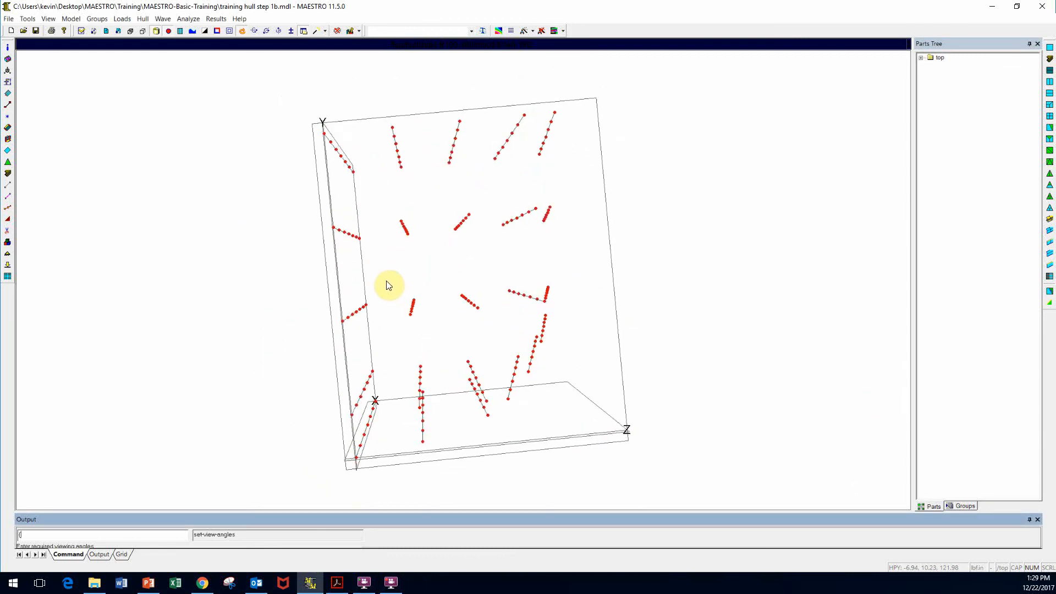
right_click(221, 207)
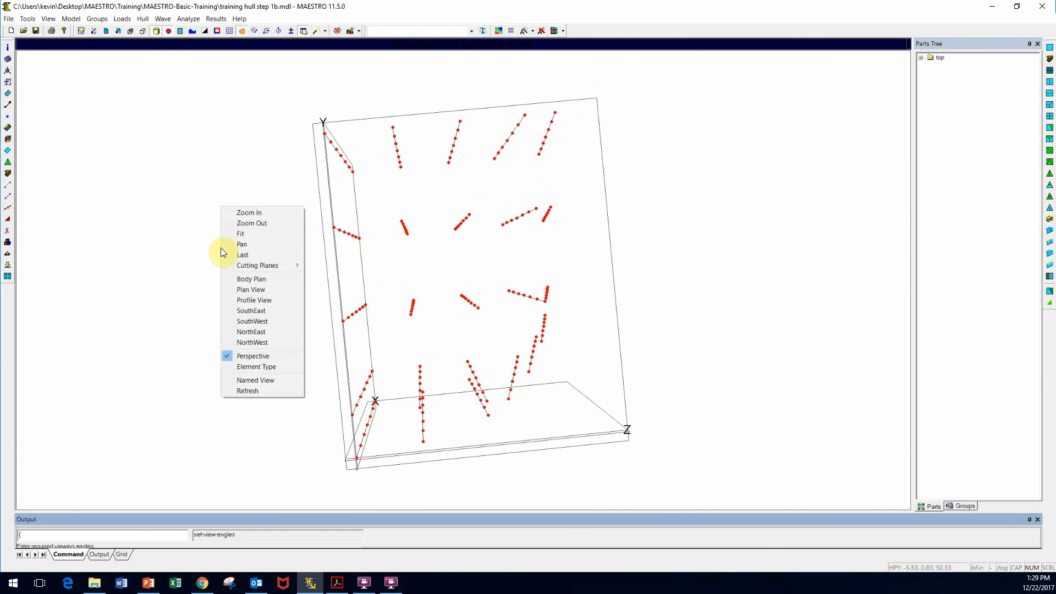
click(238, 280)
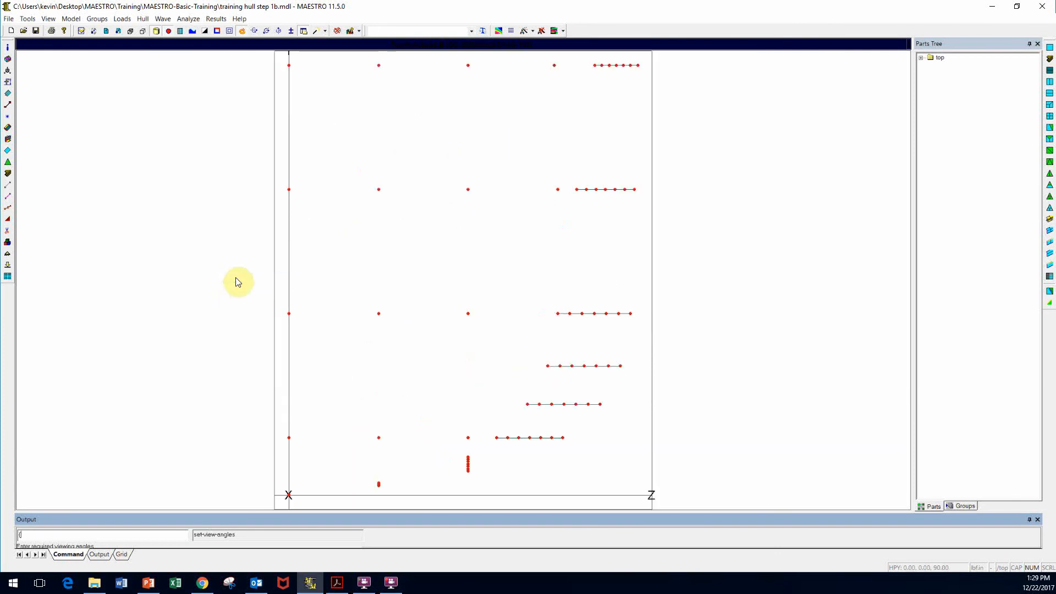
scroll(194, 240, down, 2)
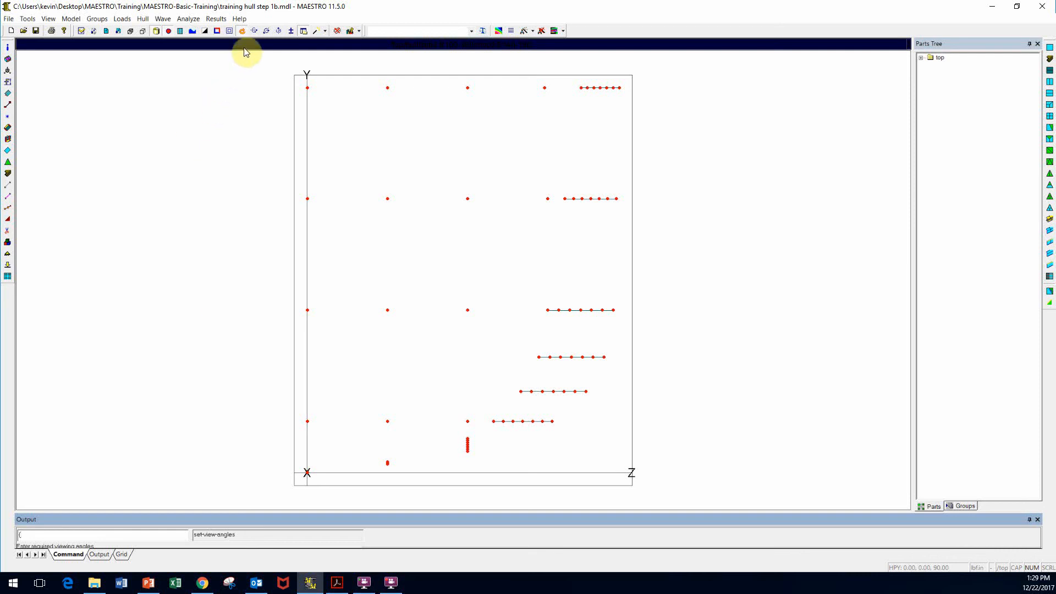
click(242, 30)
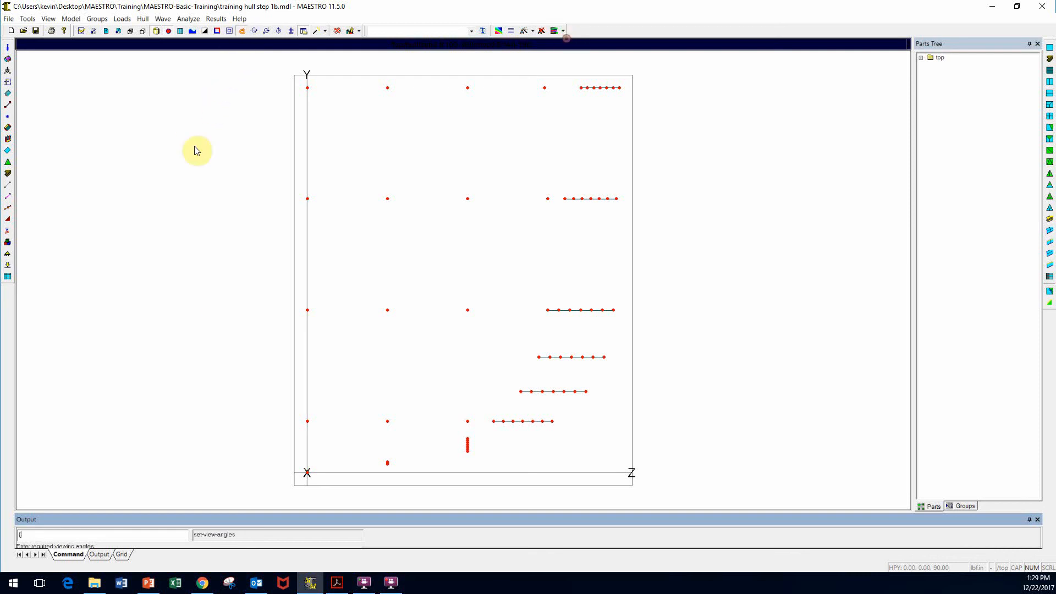
drag(145, 274, 299, 231)
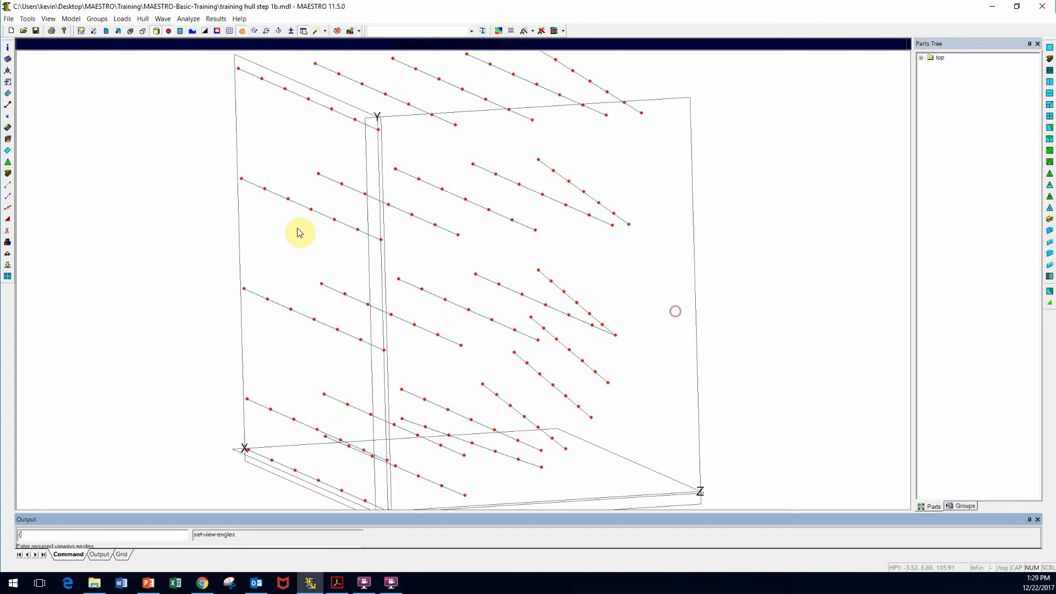
drag(401, 216, 796, 272)
scroll(120, 204, down, 5)
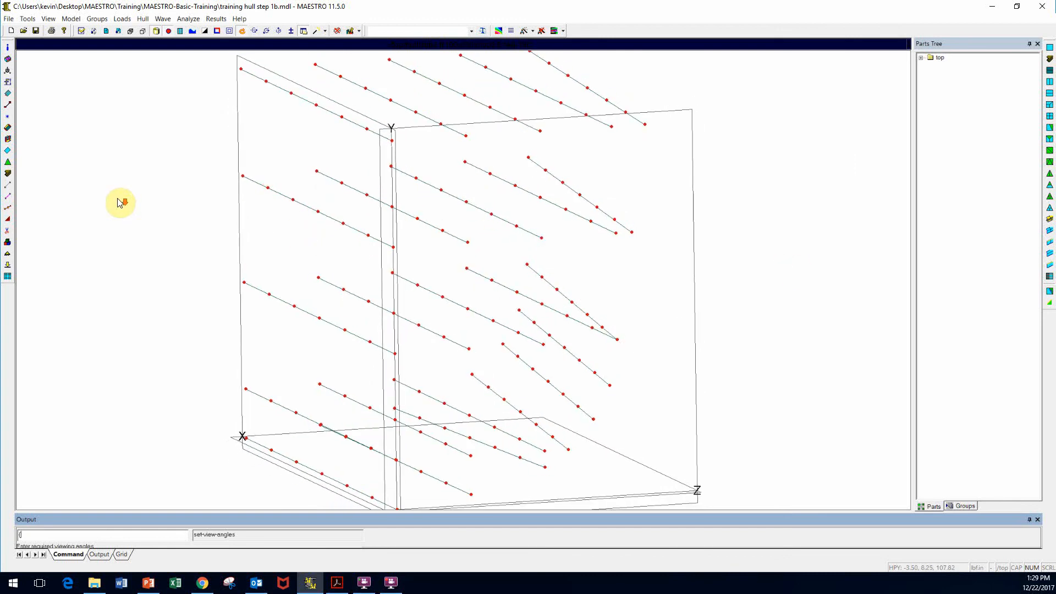